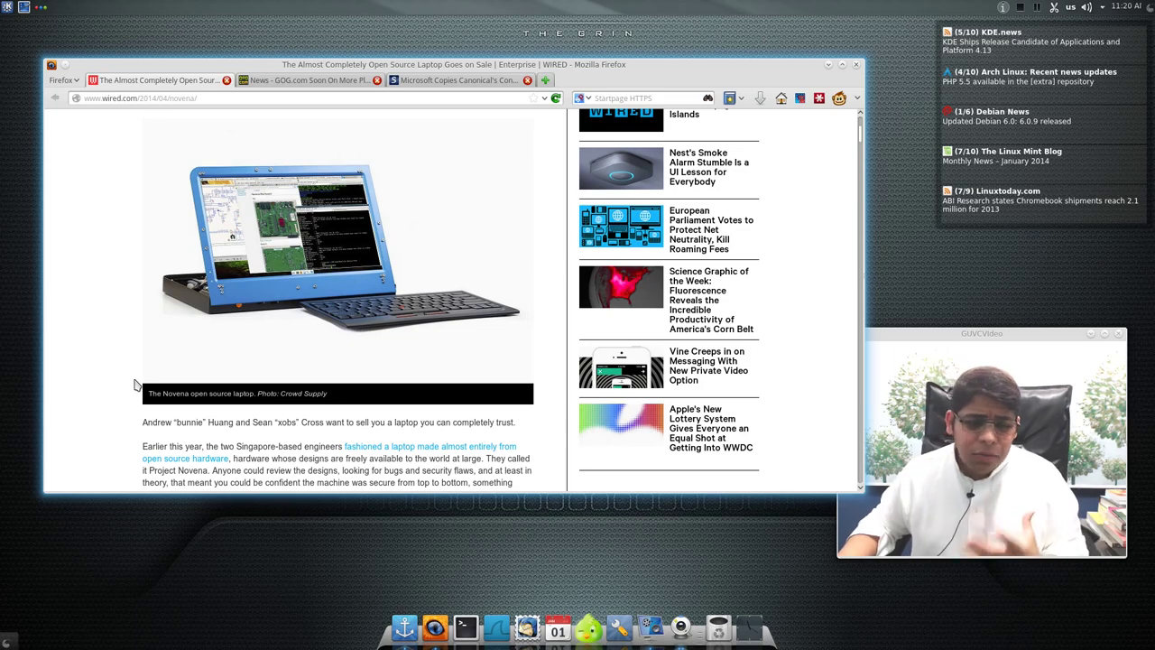
Step: Read through the WIRED article on the open source Novena laptop and return to its headline
{"action": "scroll", "coordinate": [135, 385], "scroll_direction": "down", "scroll_amount": 6}
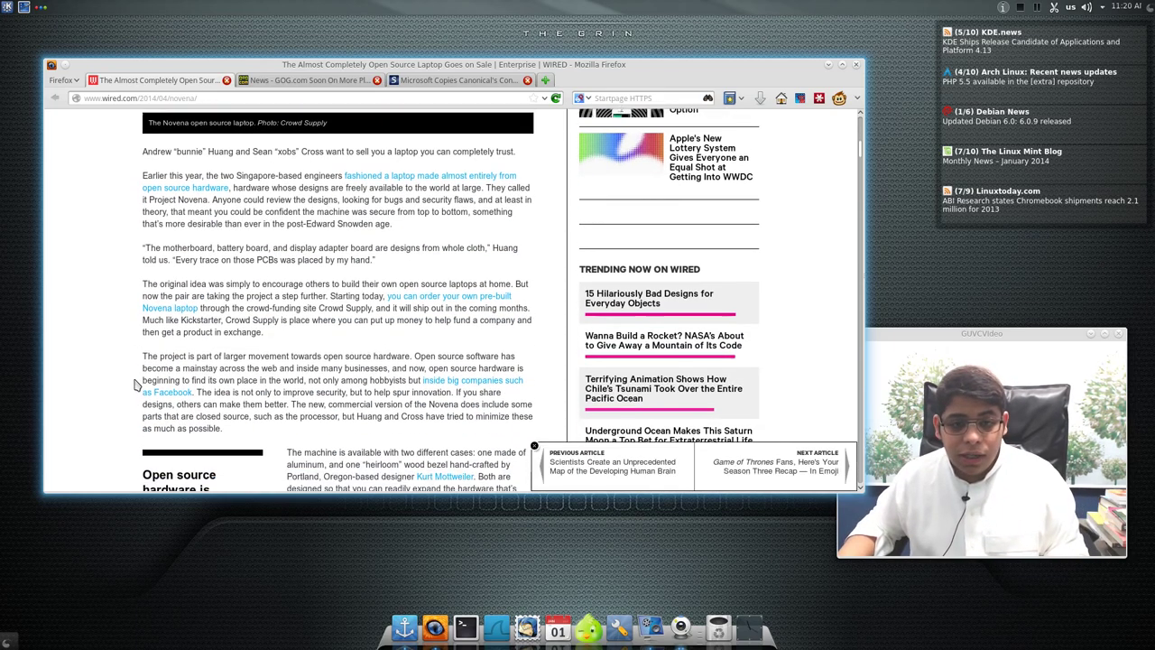
{"action": "scroll", "coordinate": [135, 385], "scroll_direction": "down", "scroll_amount": 10}
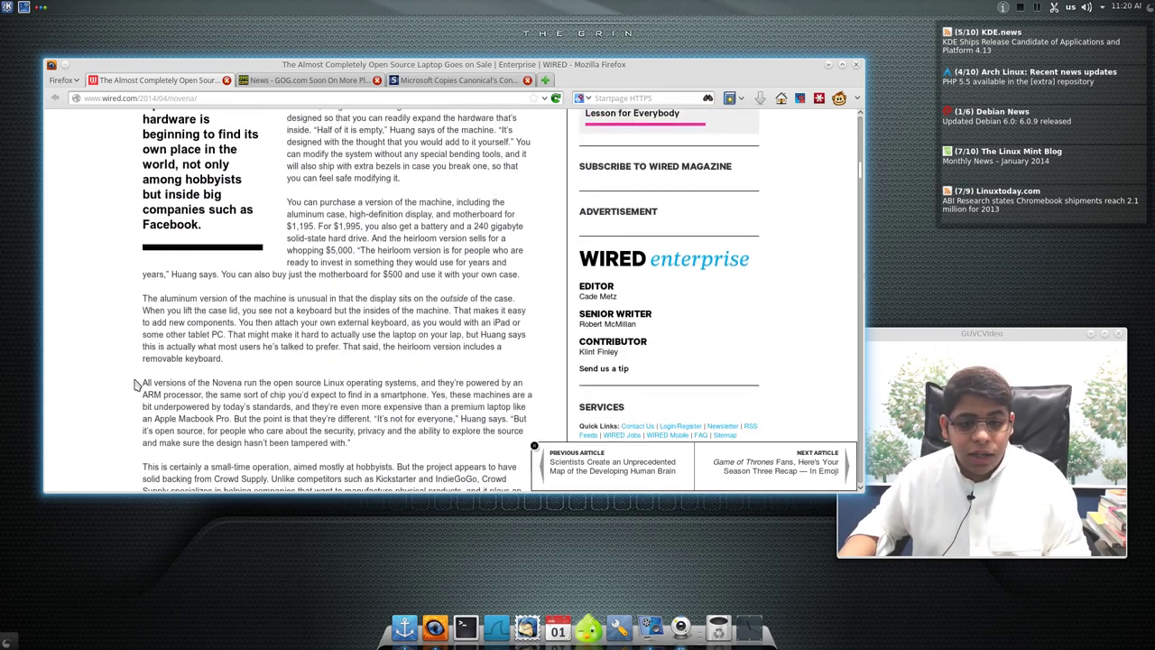
{"action": "scroll", "coordinate": [135, 385], "scroll_direction": "up", "scroll_amount": 20}
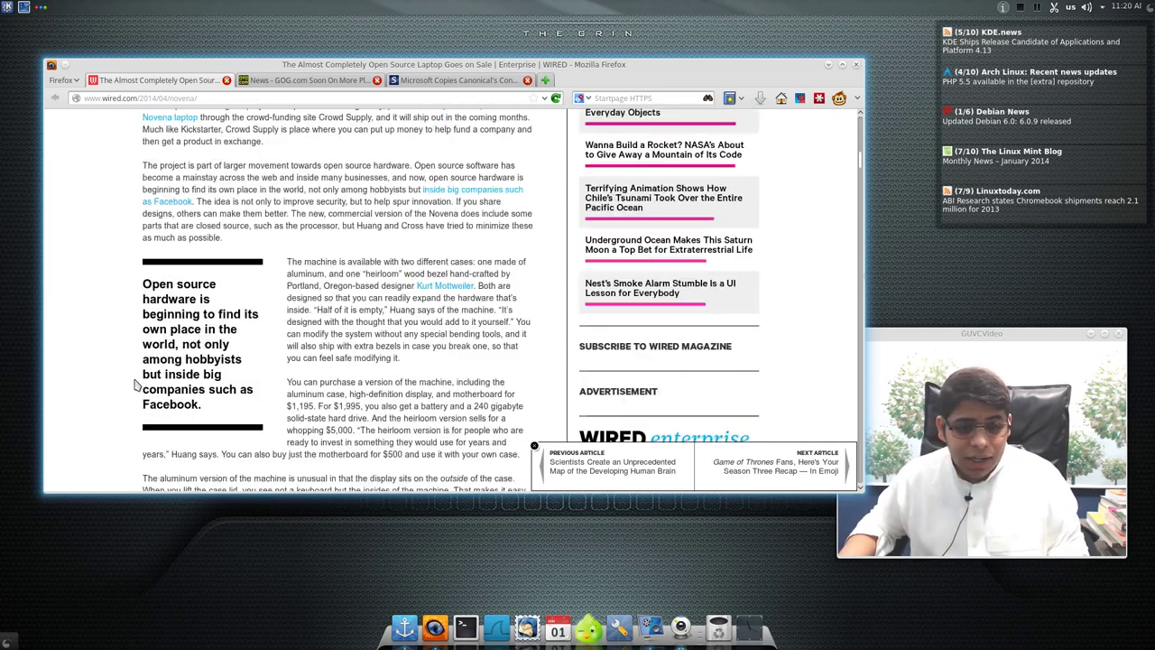
{"action": "scroll", "coordinate": [135, 386], "scroll_direction": "up", "scroll_amount": 3}
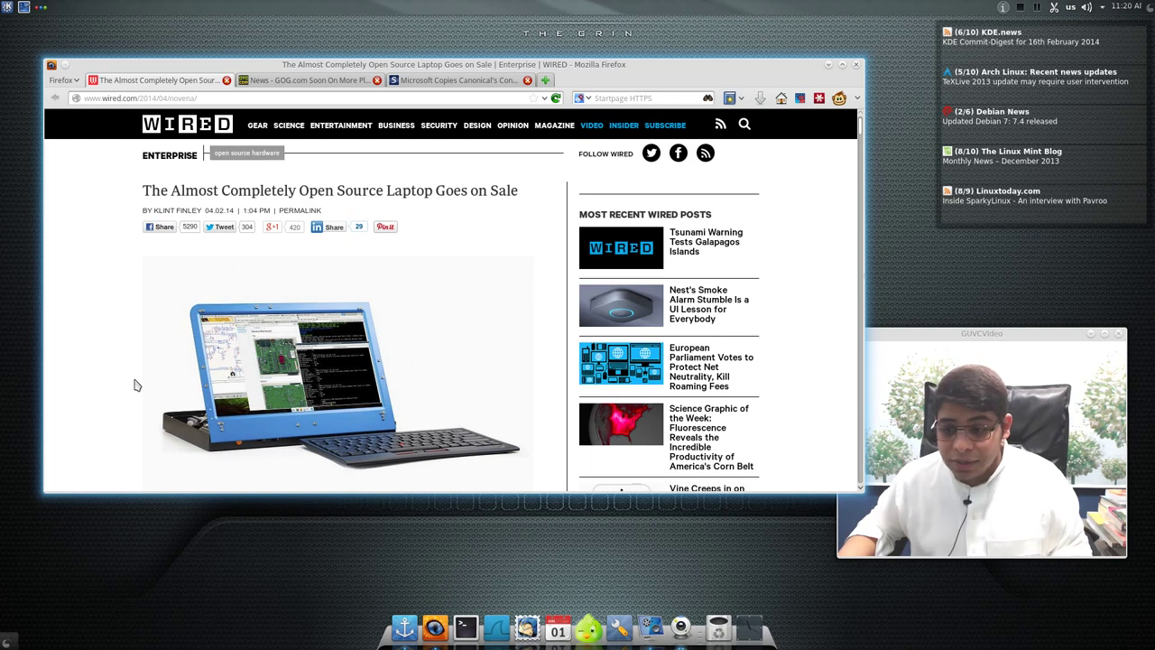
Step: Show the GOG.com news article about Linux support and move the browser and webcam windows further apart
{"action": "left_click", "coordinate": [327, 88]}
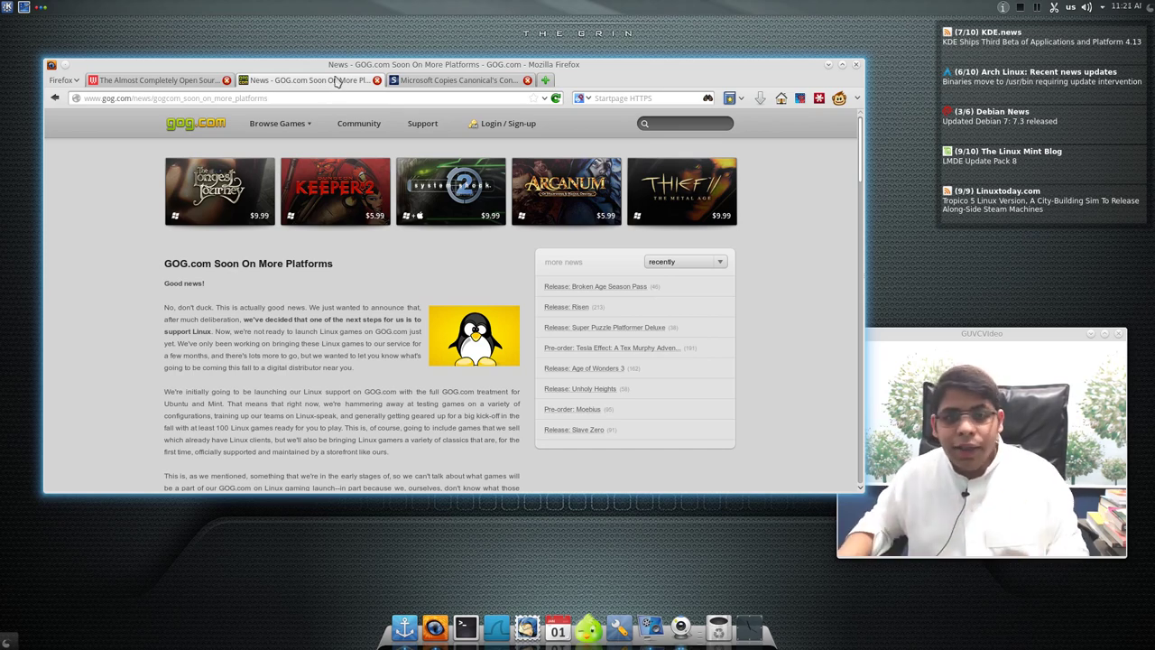
{"action": "left_click_drag", "start_coordinate": [333, 63], "coordinate": [304, 30]}
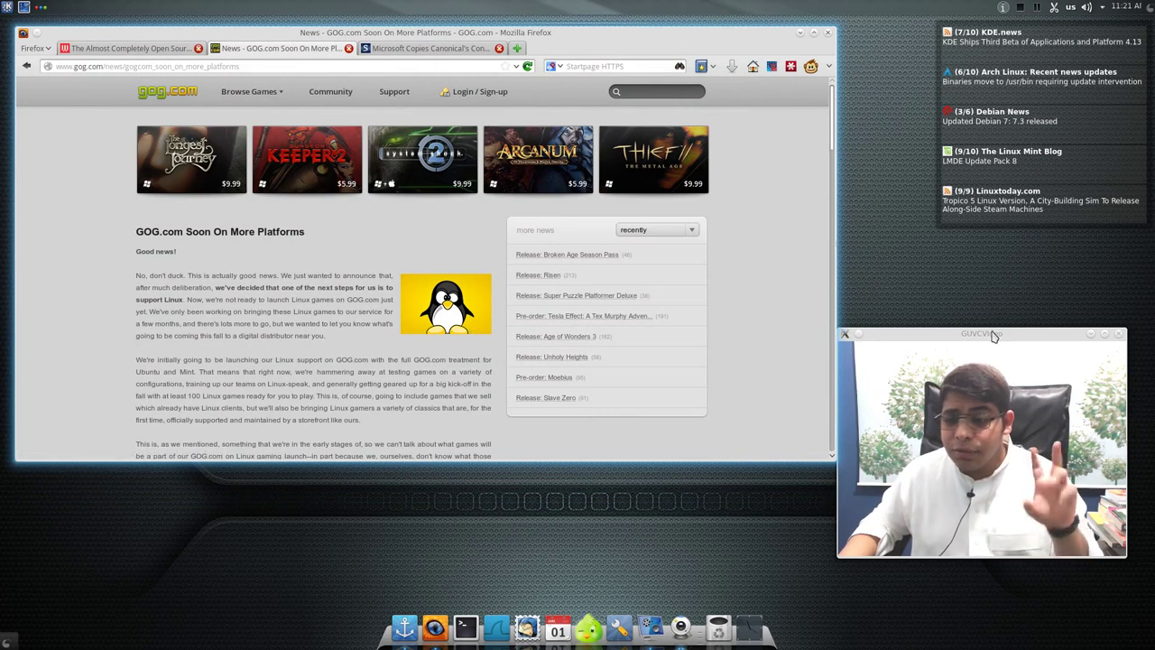
{"action": "left_click_drag", "start_coordinate": [988, 343], "coordinate": [1003, 343]}
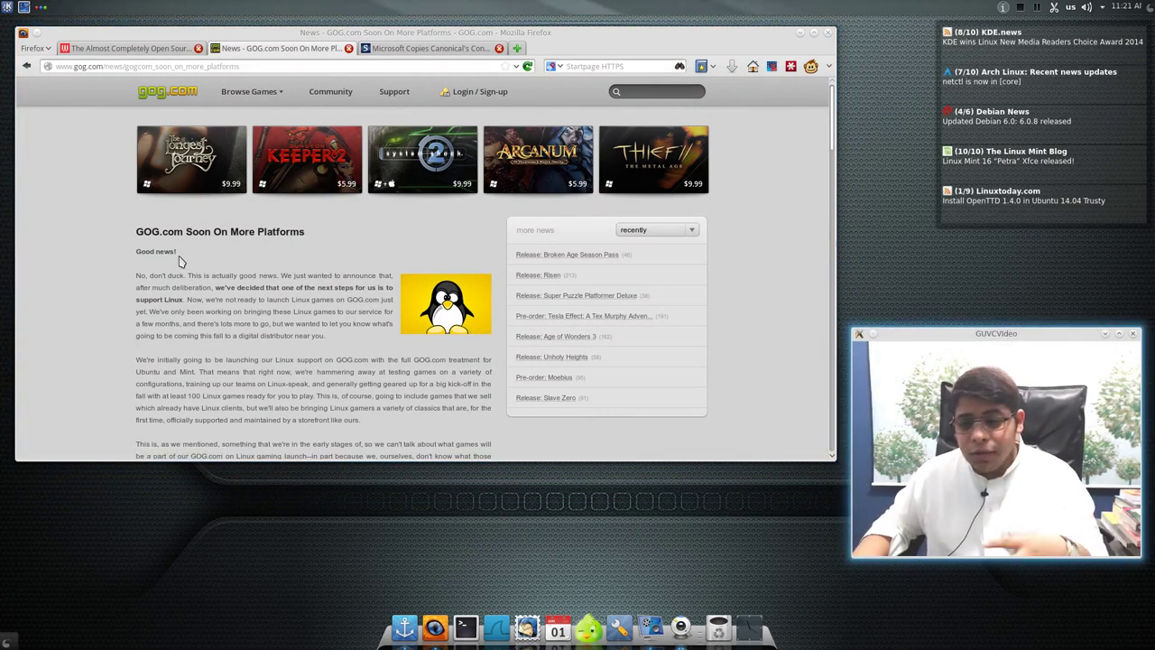
{"action": "scroll", "coordinate": [181, 361], "scroll_direction": "down", "scroll_amount": 5}
{"action": "scroll", "coordinate": [180, 363], "scroll_direction": "up", "scroll_amount": 5}
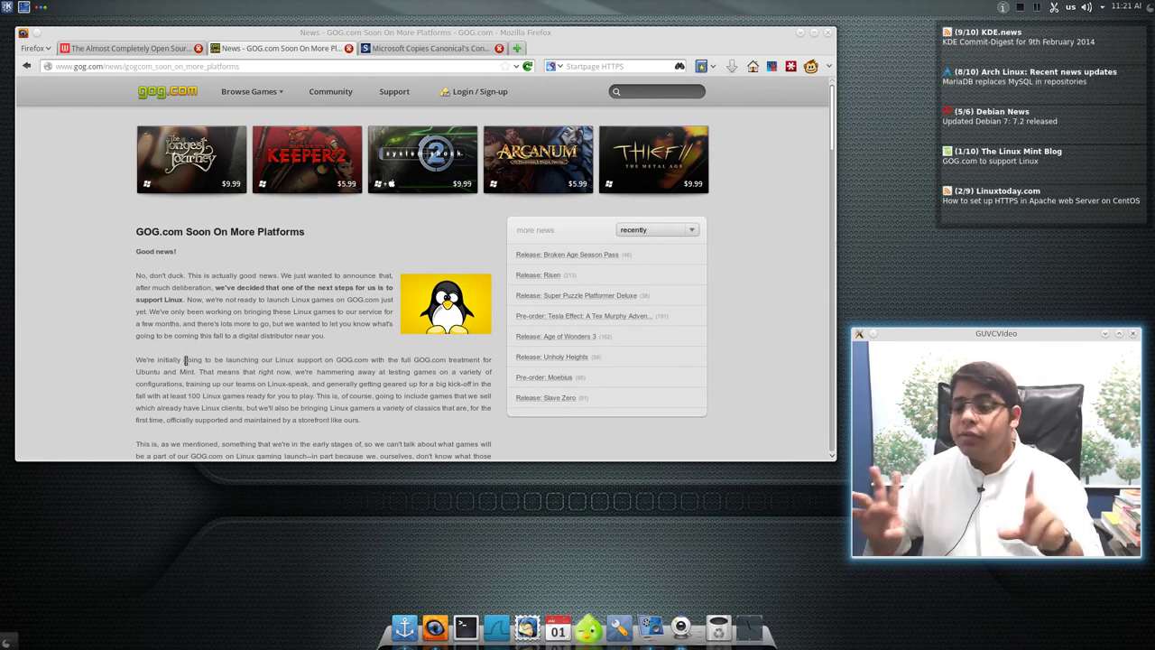
Step: Examine the Softpedia article on Microsoft copying Canonical's convergence idea, including its Windows and Ubuntu device pictures
{"action": "left_click", "coordinate": [467, 51]}
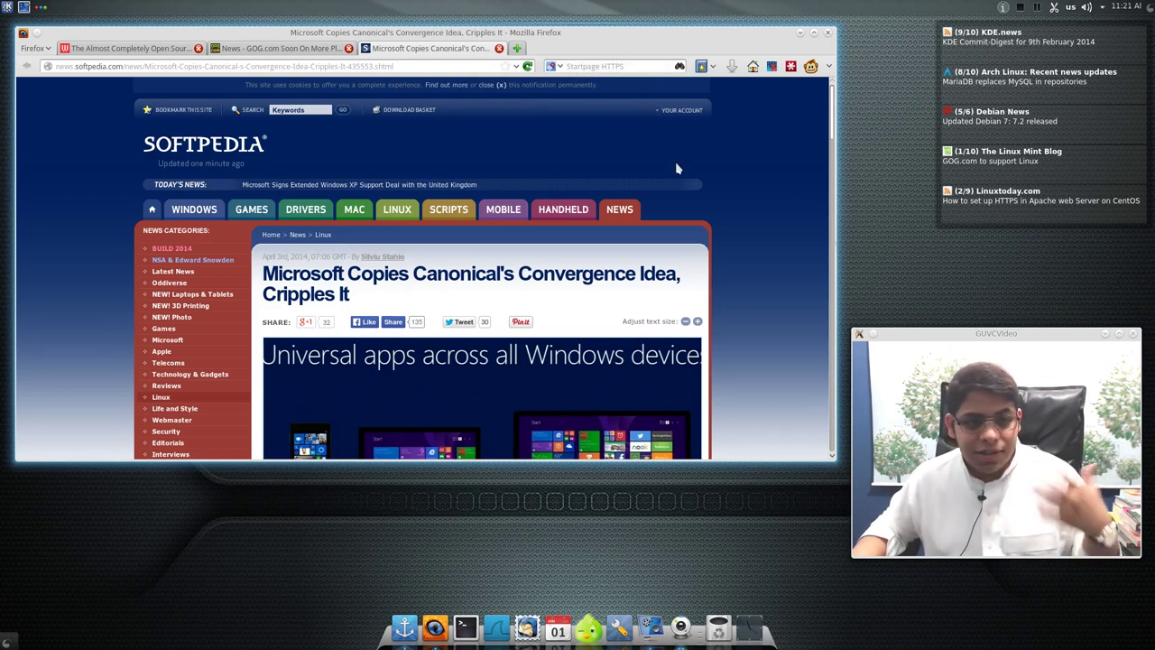
{"action": "scroll", "coordinate": [738, 295], "scroll_direction": "down", "scroll_amount": 3}
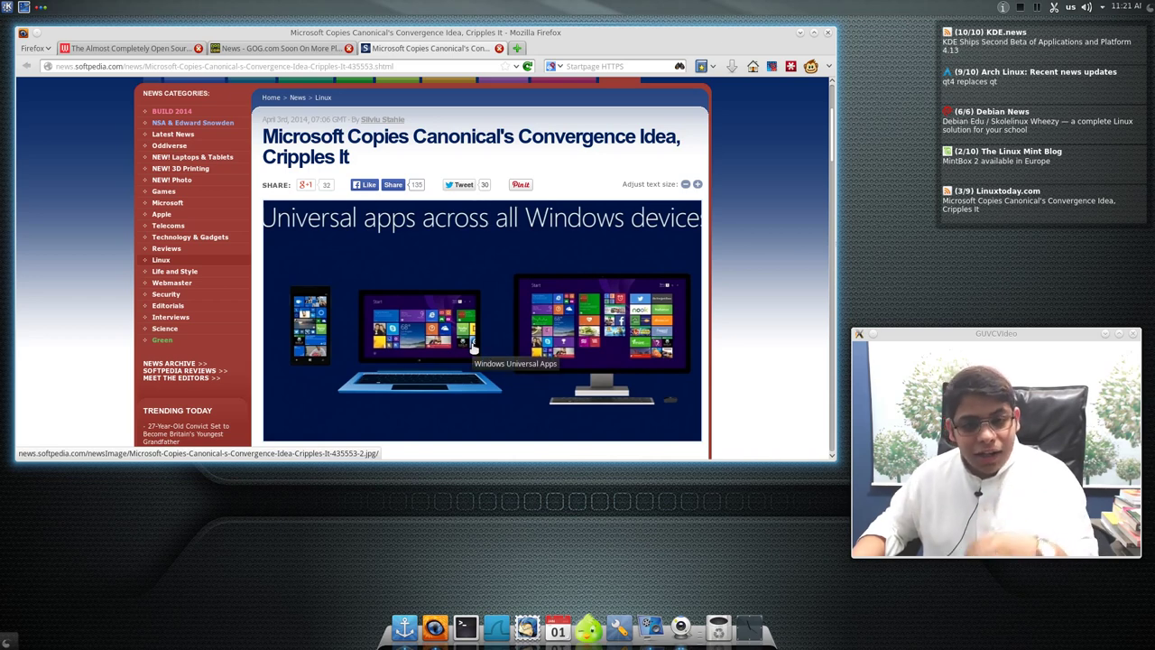
{"action": "scroll", "coordinate": [473, 347], "scroll_direction": "down", "scroll_amount": 15}
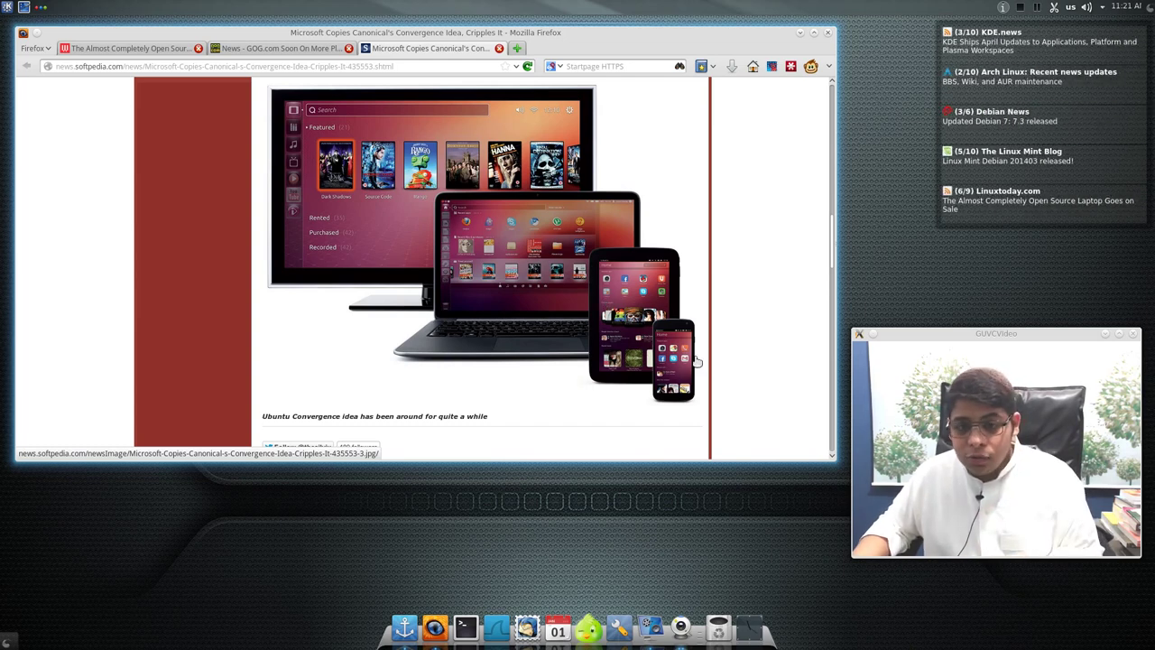
{"action": "scroll", "coordinate": [693, 361], "scroll_direction": "up", "scroll_amount": 10}
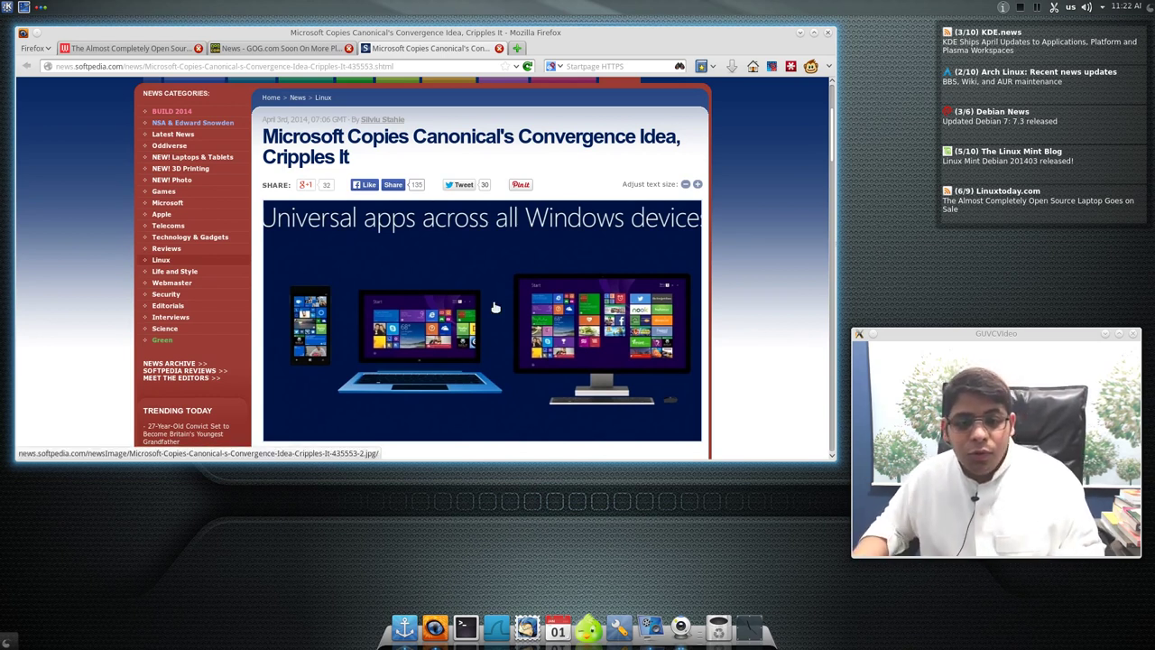
{"action": "scroll", "coordinate": [491, 298], "scroll_direction": "down", "scroll_amount": 3}
{"action": "scroll", "coordinate": [490, 293], "scroll_direction": "up", "scroll_amount": 3}
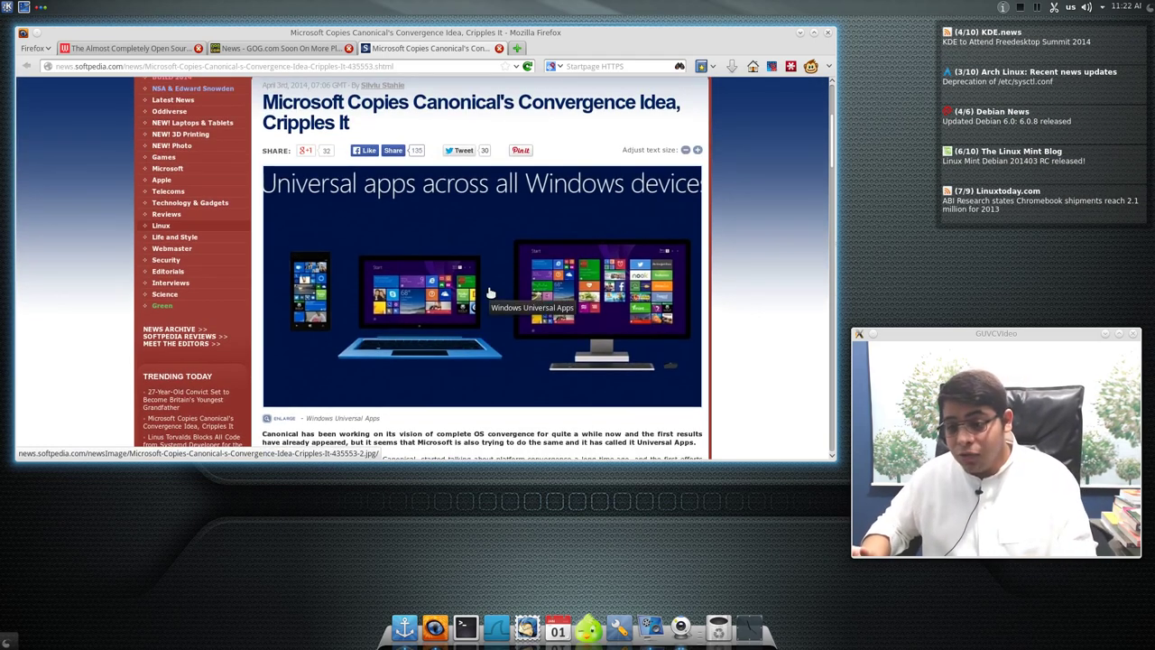
{"action": "scroll", "coordinate": [490, 292], "scroll_direction": "up", "scroll_amount": 1}
{"action": "scroll", "coordinate": [490, 293], "scroll_direction": "down", "scroll_amount": 1}
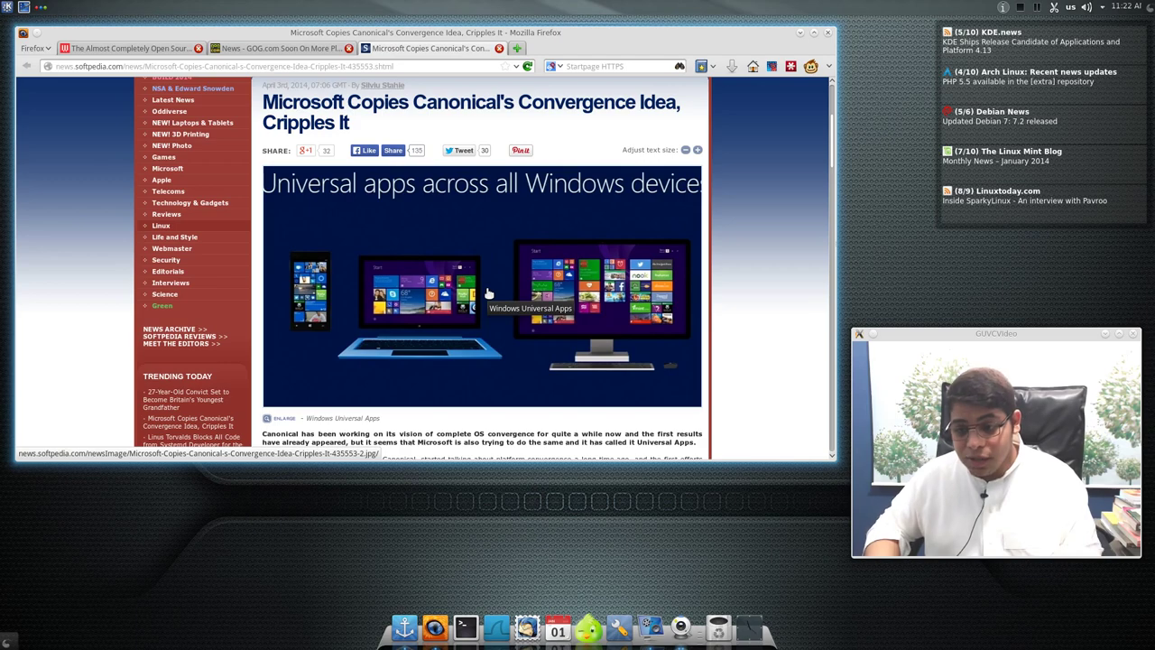
{"action": "scroll", "coordinate": [487, 293], "scroll_direction": "down", "scroll_amount": 10}
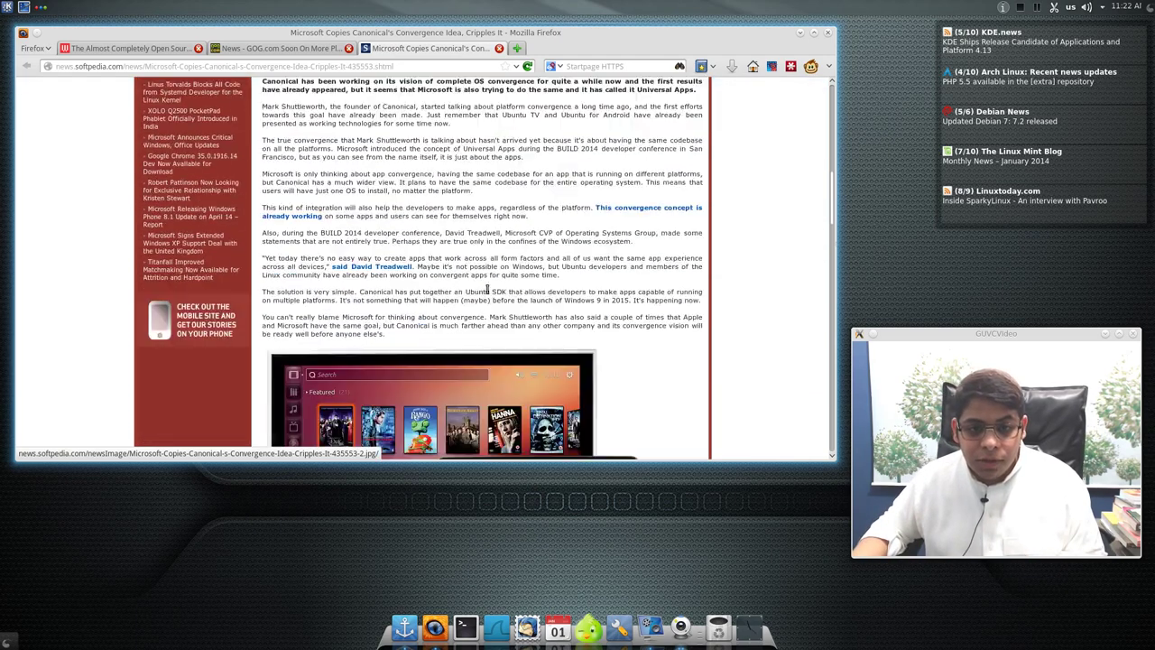
{"action": "scroll", "coordinate": [488, 293], "scroll_direction": "up", "scroll_amount": 8}
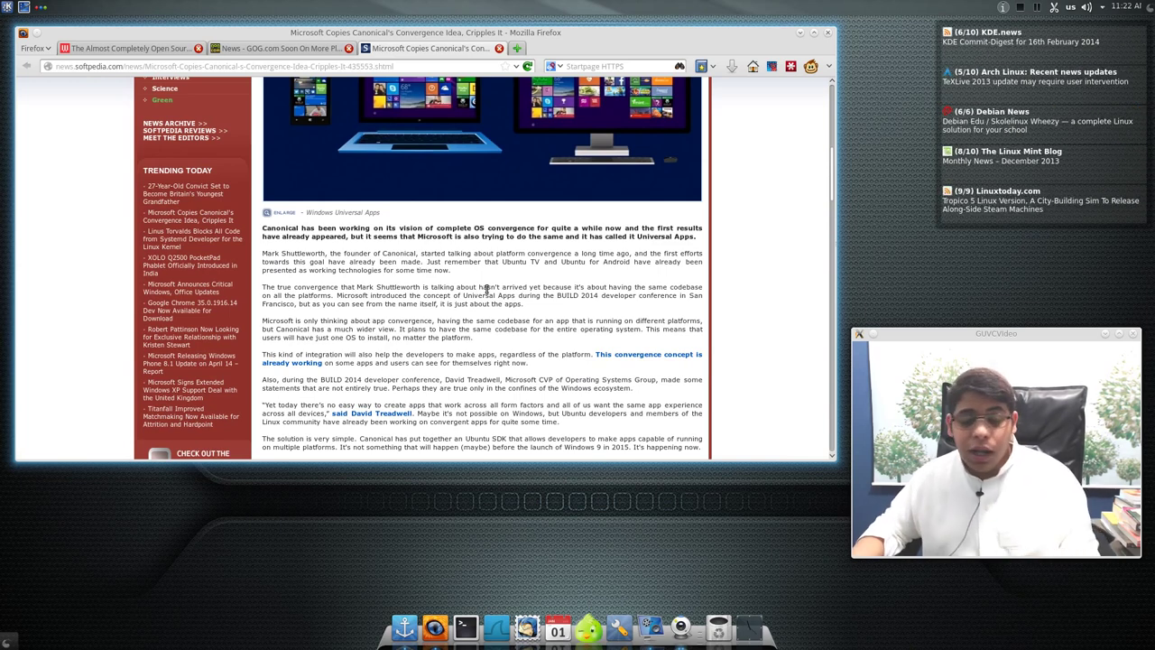
{"action": "scroll", "coordinate": [487, 289], "scroll_direction": "up", "scroll_amount": 5}
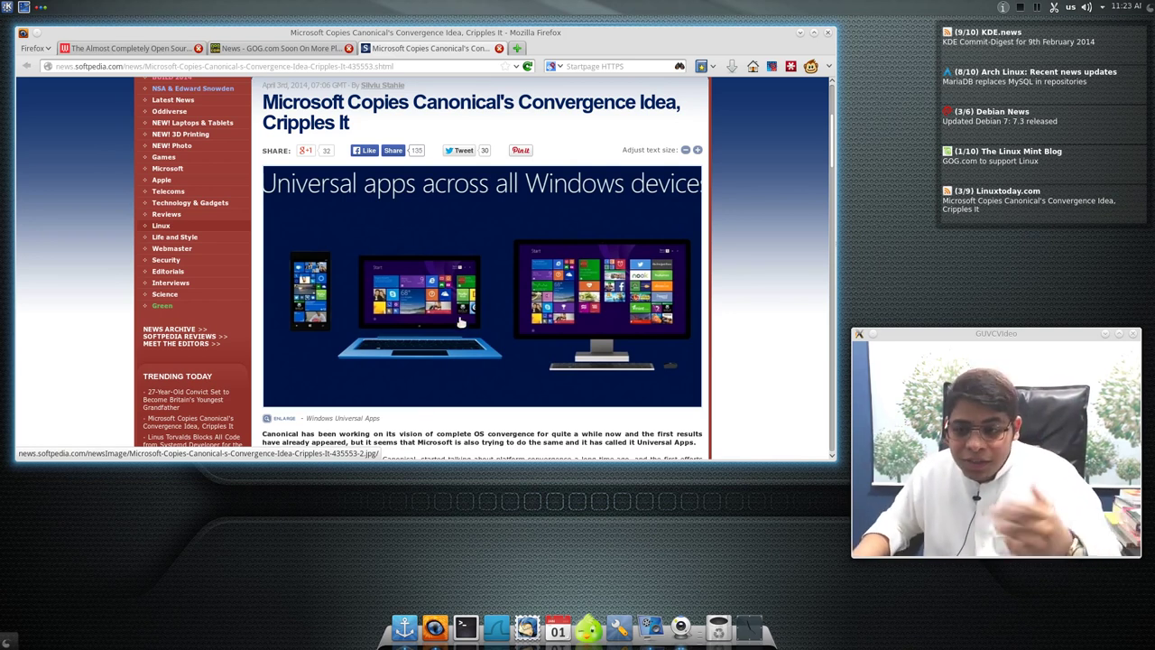
Step: Close the browser window with all its open news articles
{"action": "left_click", "coordinate": [828, 33]}
{"action": "left_click", "coordinate": [325, 277]}
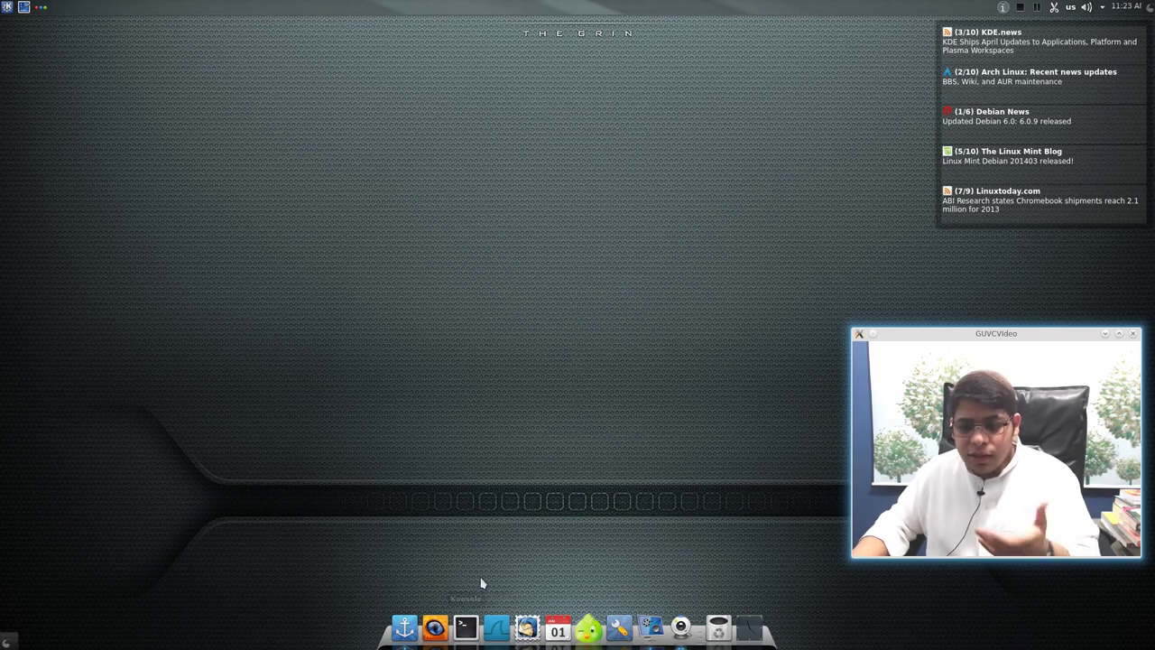
Step: Increase the dock's icon size to 81 in the Docky settings and close them
{"action": "left_click", "coordinate": [408, 629]}
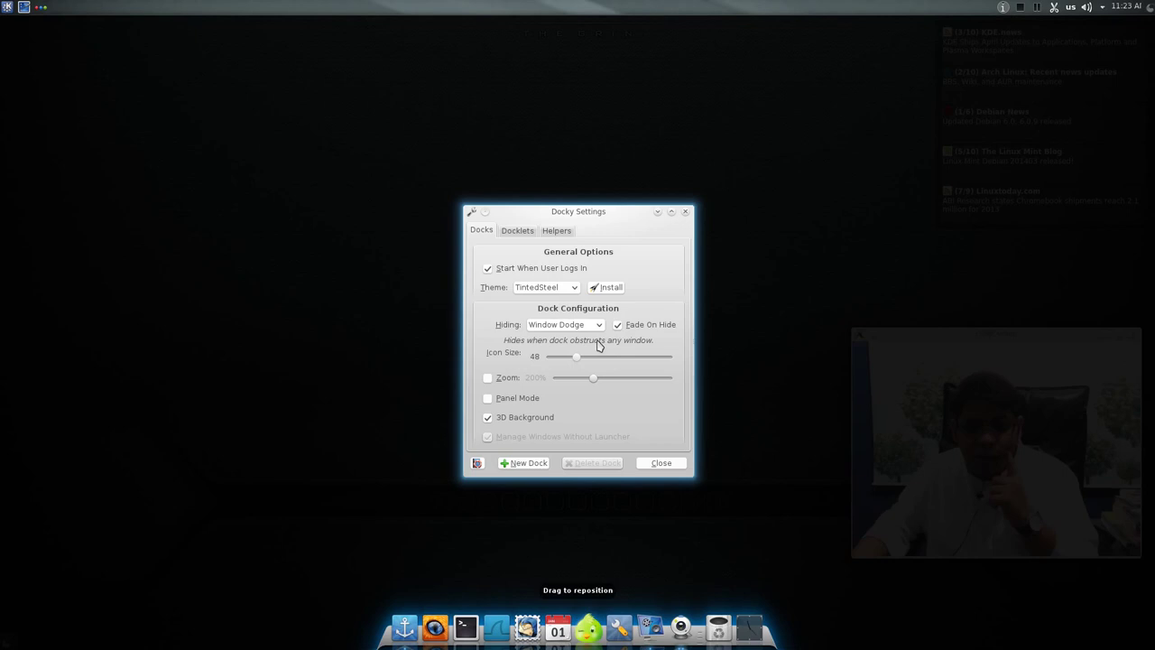
{"action": "left_click_drag", "start_coordinate": [581, 357], "coordinate": [616, 359]}
{"action": "left_click", "coordinate": [672, 466]}
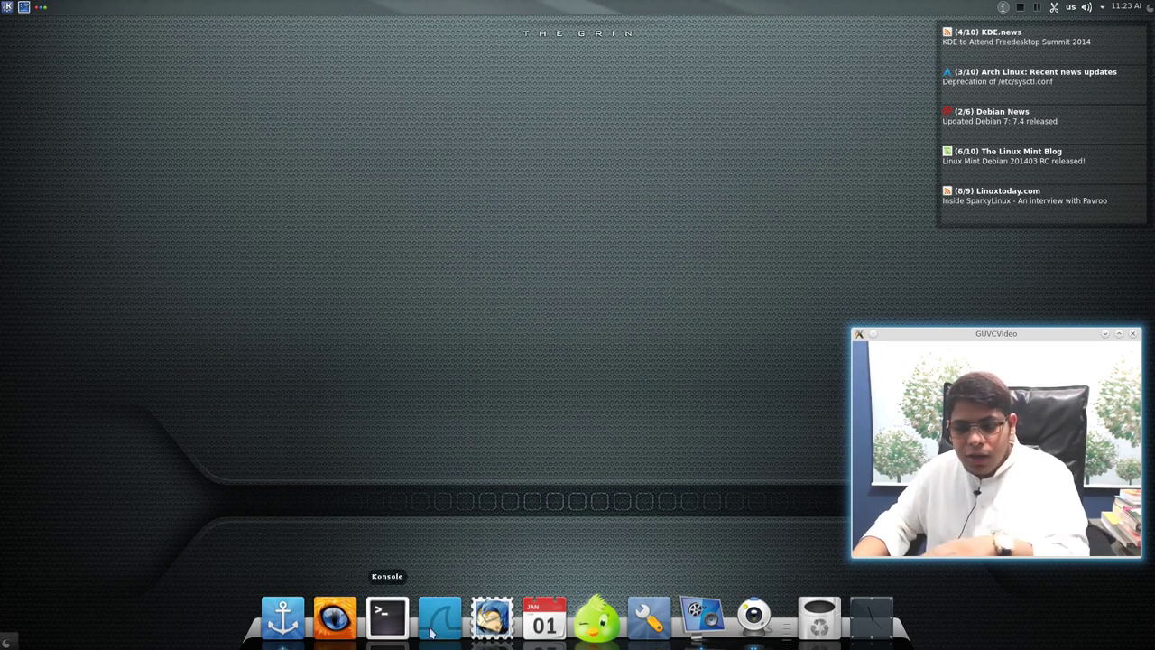
Step: Set the dock's icon size to 48 in the Docky settings and close them
{"action": "left_click", "coordinate": [297, 632]}
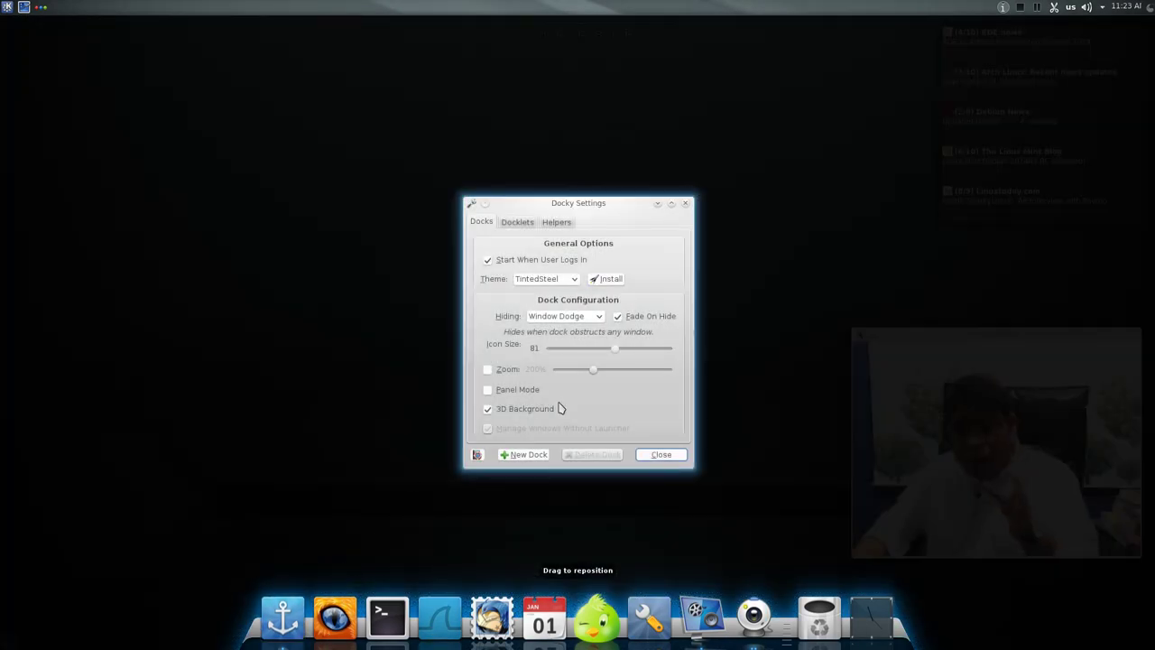
{"action": "left_click_drag", "start_coordinate": [620, 351], "coordinate": [577, 354]}
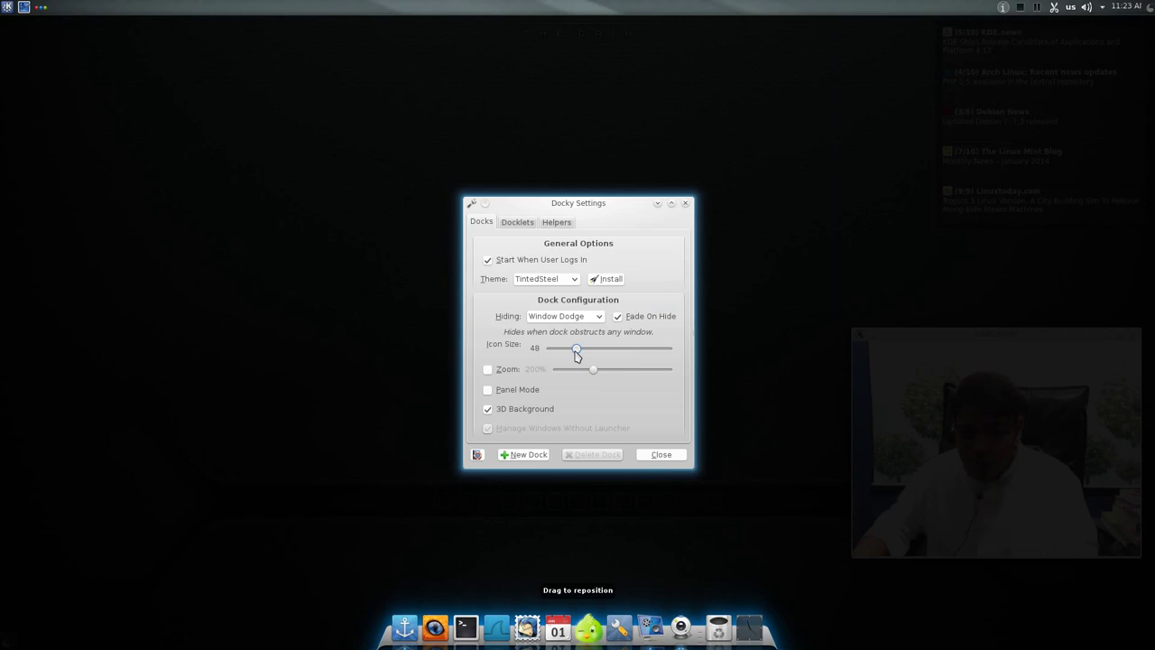
{"action": "left_click", "coordinate": [653, 455]}
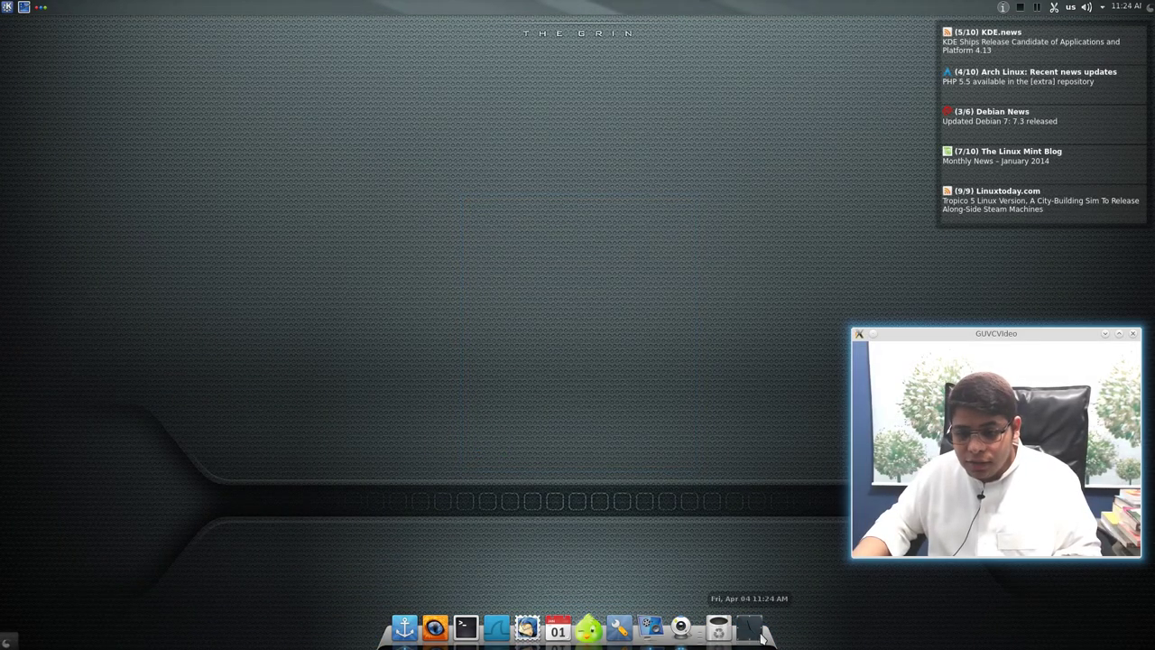
Step: Try the default-24 theme on the dock's clock, settle on the Glassy theme and close the theme list
{"action": "right_click", "coordinate": [754, 630]}
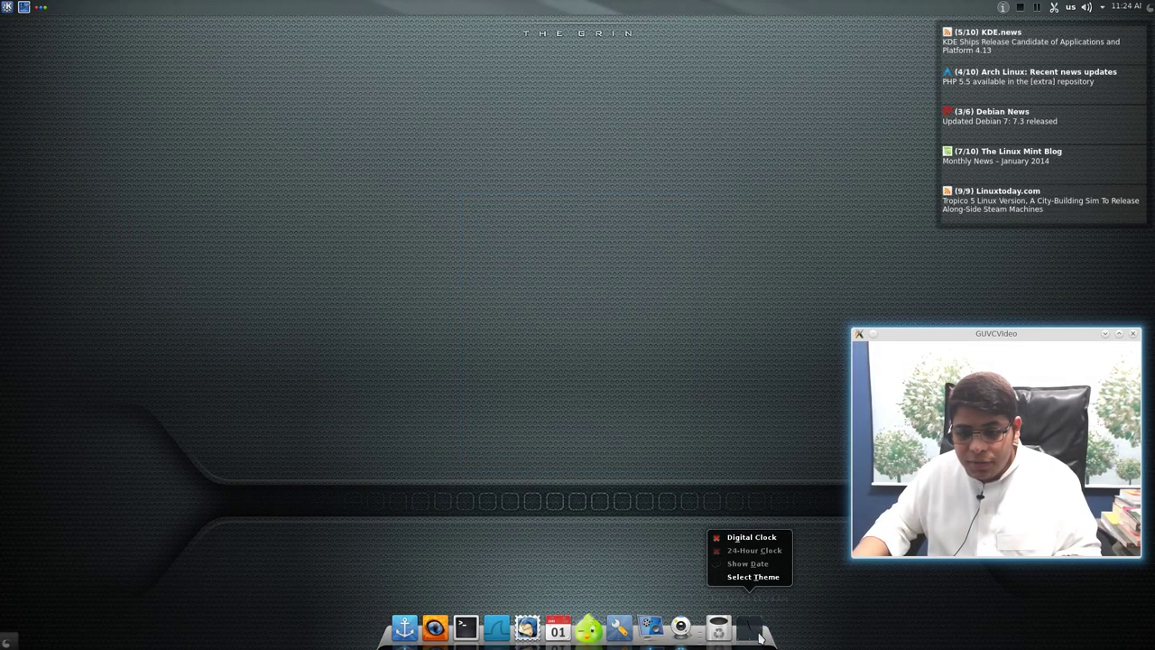
{"action": "left_click", "coordinate": [766, 578]}
{"action": "left_click", "coordinate": [570, 257]}
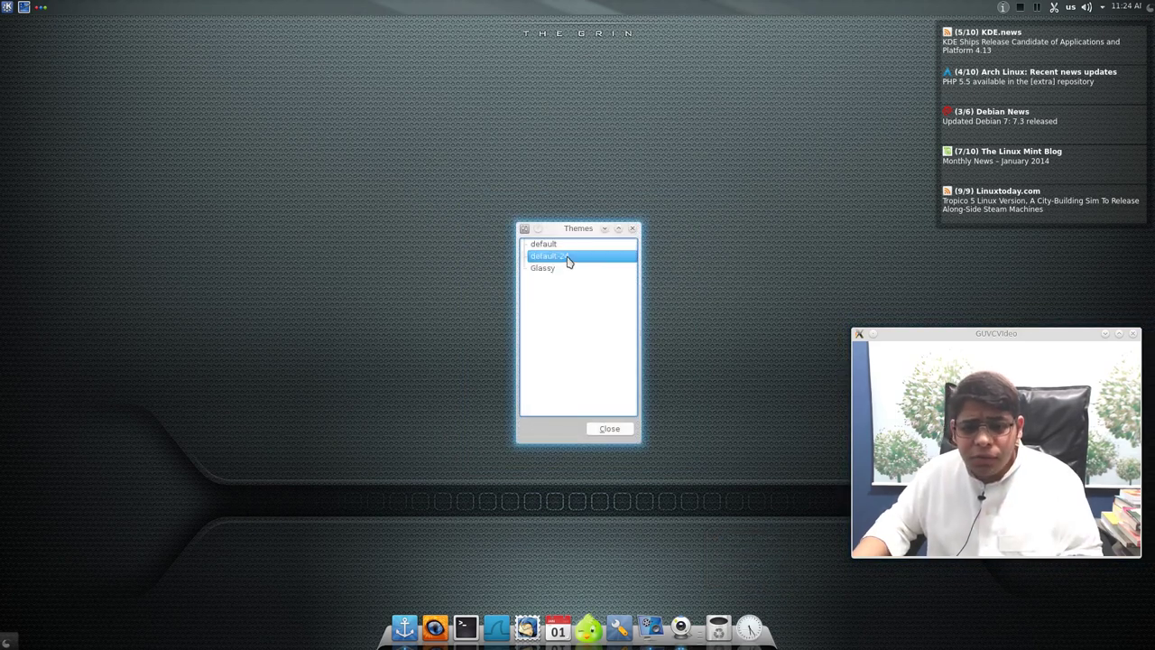
{"action": "key", "text": "Up"}
{"action": "key", "text": "Down"}
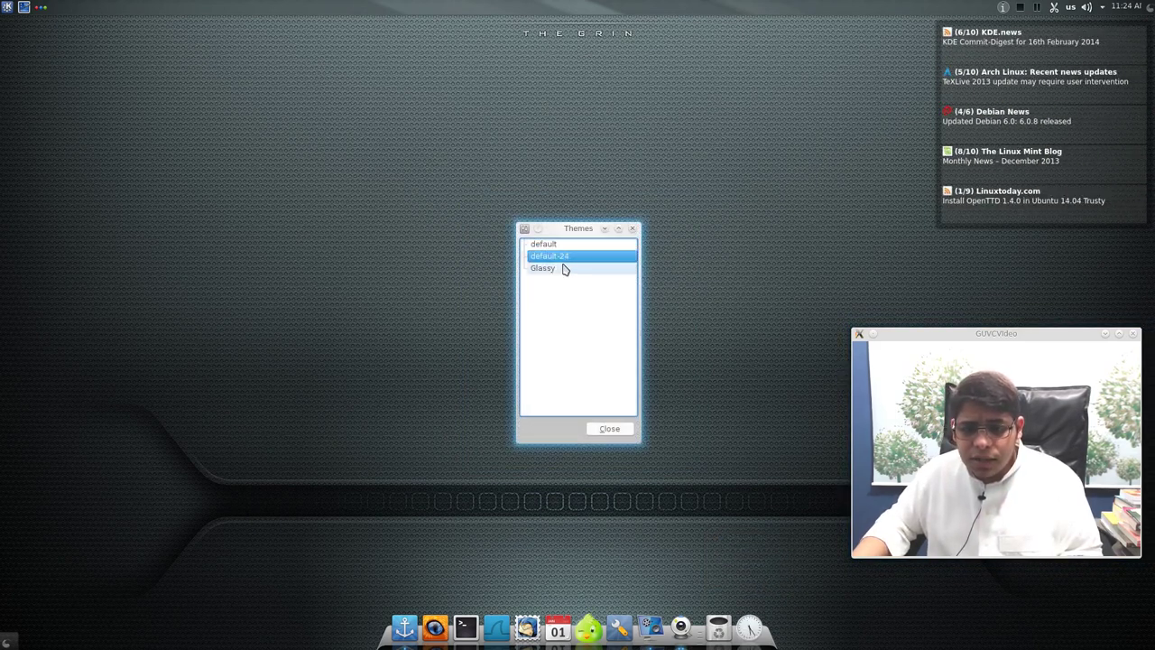
{"action": "key", "text": "Down"}
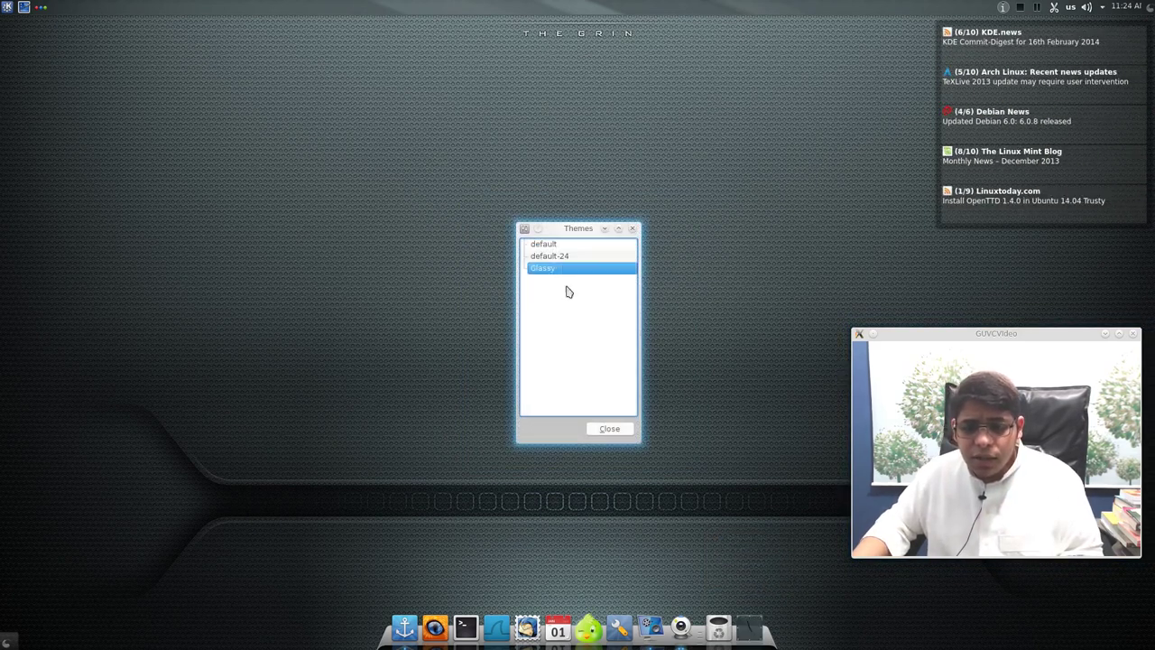
{"action": "left_click", "coordinate": [634, 230]}
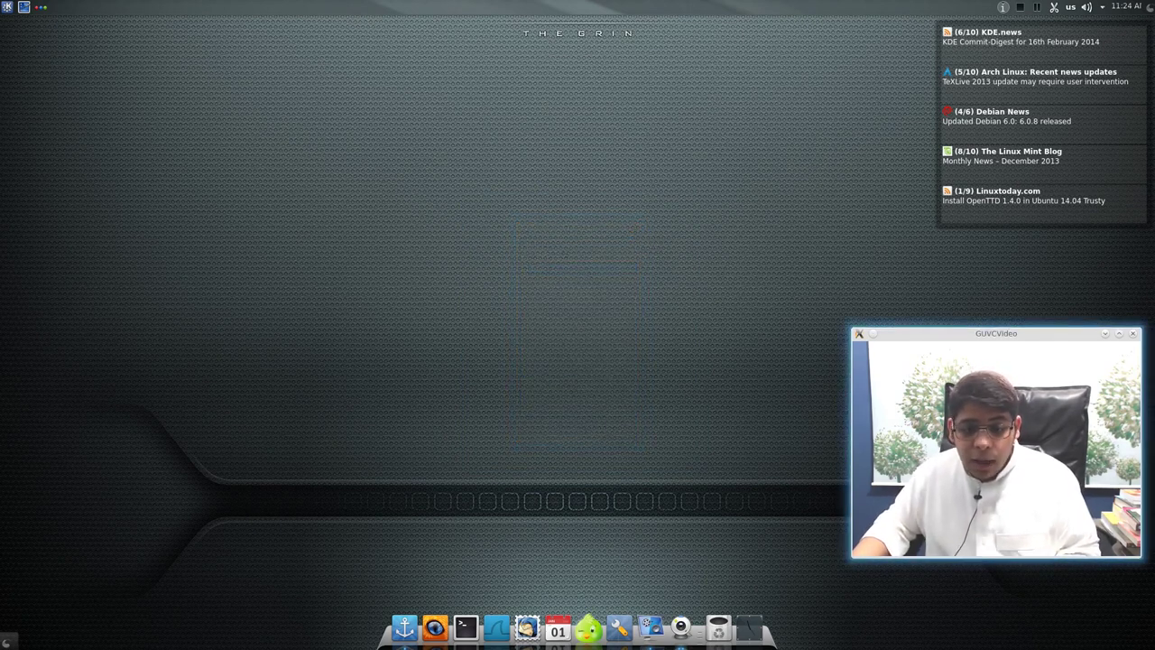
Step: Set the dock's theme to URBAN in the Docky settings and close them
{"action": "left_click", "coordinate": [406, 634]}
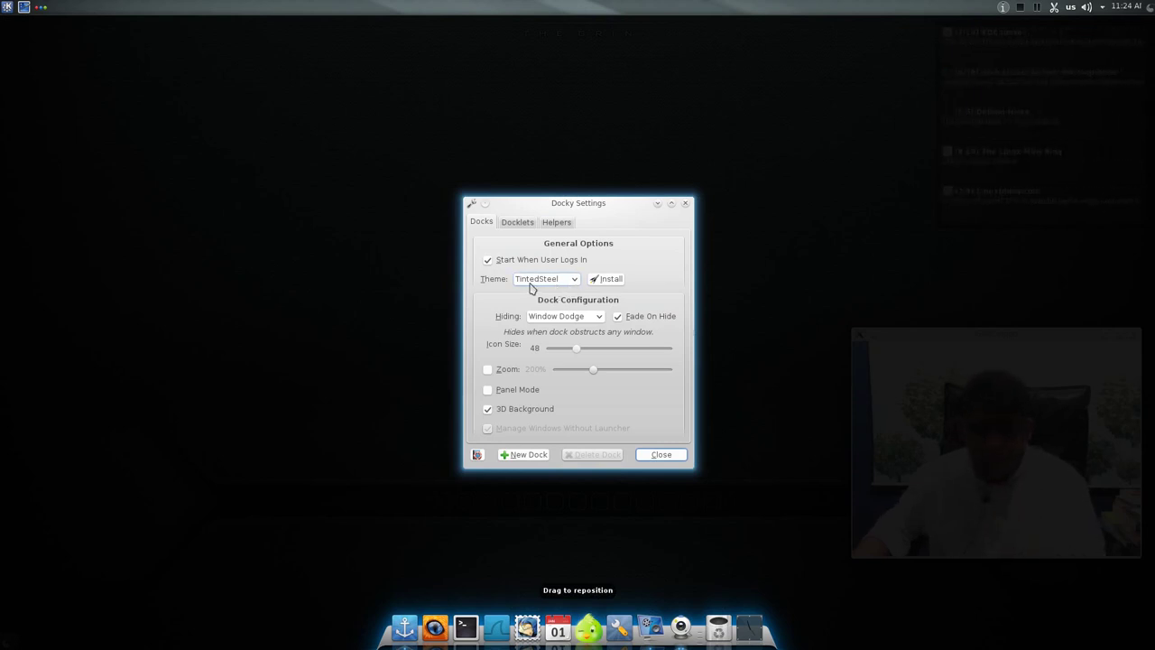
{"action": "left_click", "coordinate": [564, 285]}
{"action": "left_click", "coordinate": [638, 426]}
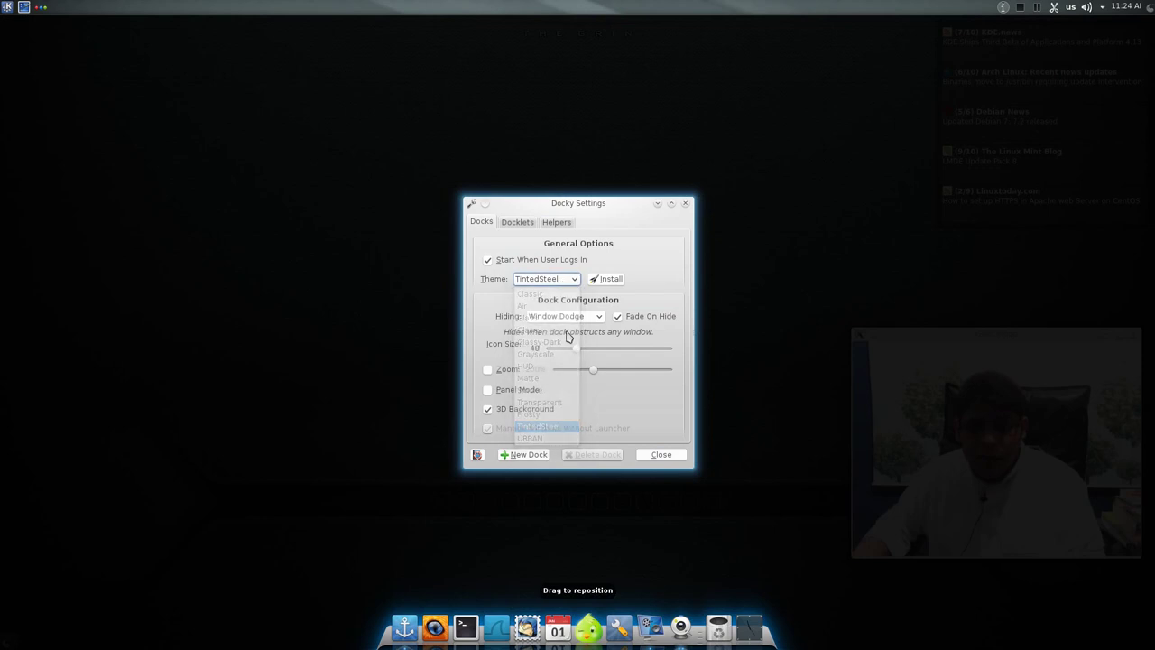
{"action": "left_click", "coordinate": [545, 280]}
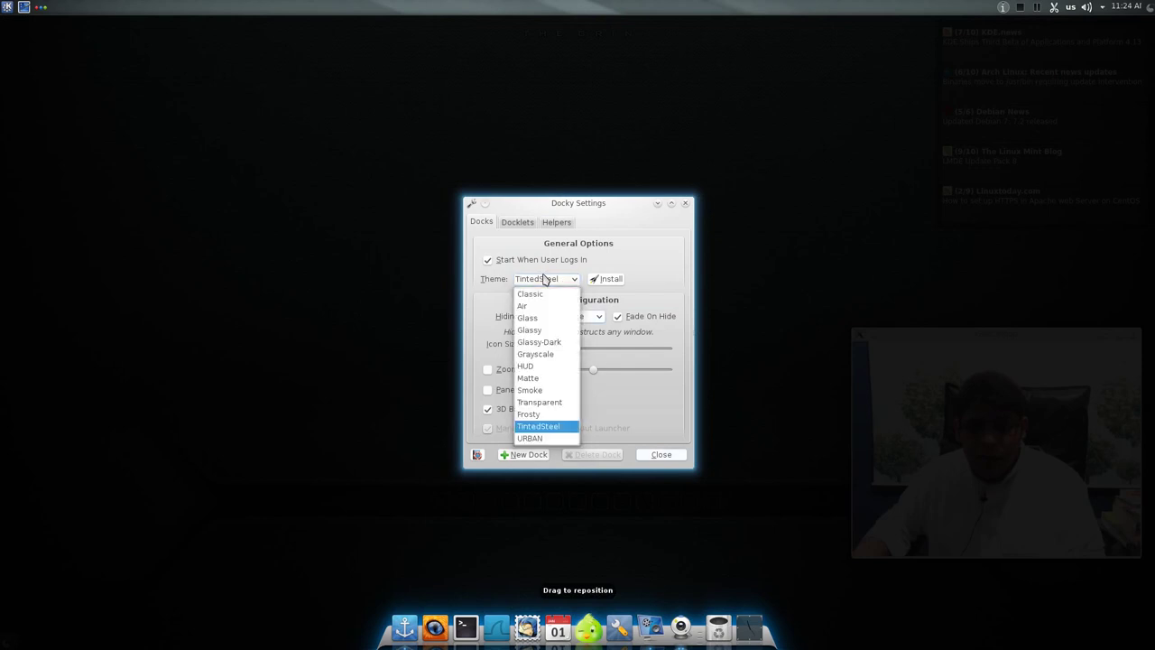
{"action": "left_click", "coordinate": [550, 427]}
{"action": "left_click", "coordinate": [660, 455]}
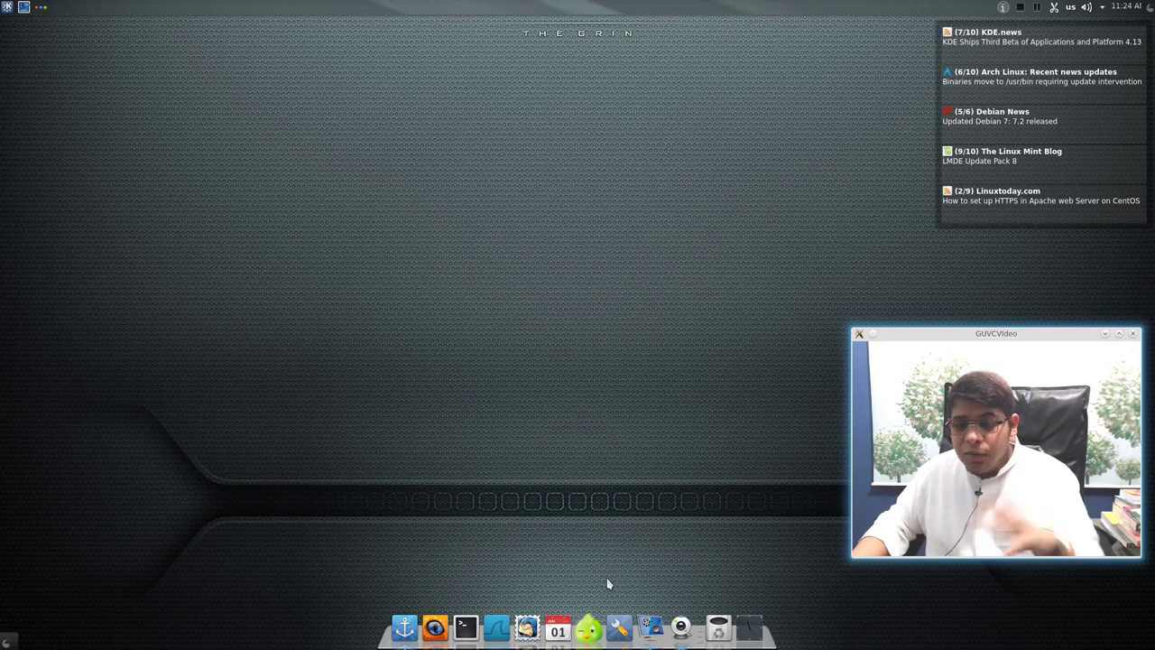
Step: Choose a different dock theme in the Docky settings and close them
{"action": "left_click", "coordinate": [421, 633]}
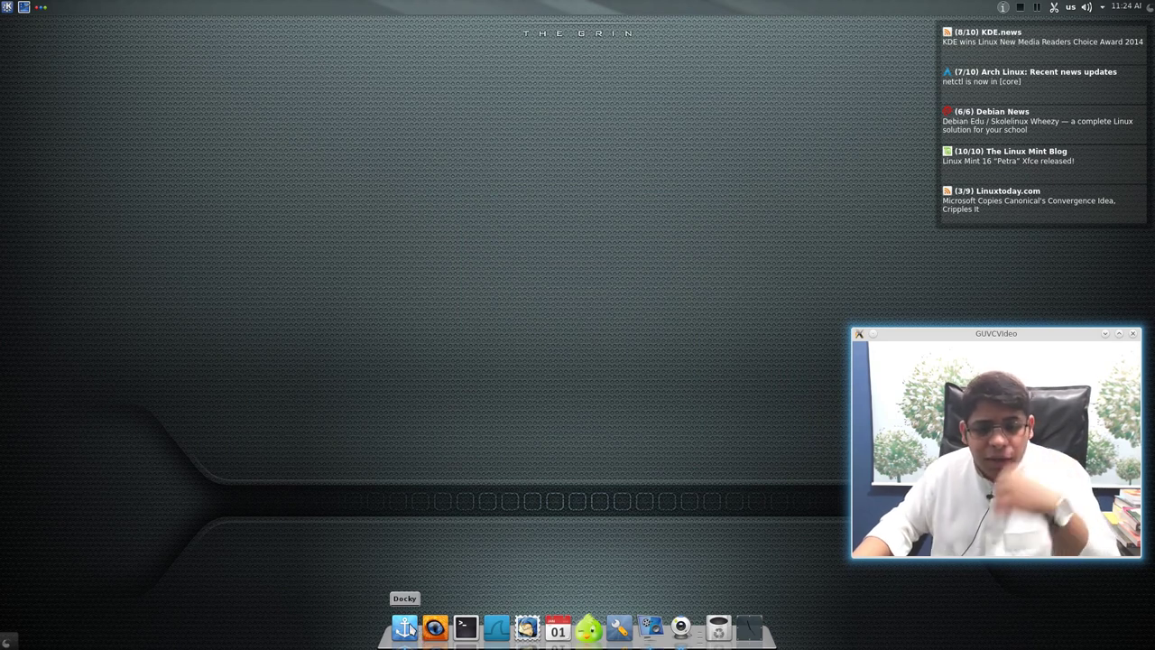
{"action": "left_click", "coordinate": [562, 282]}
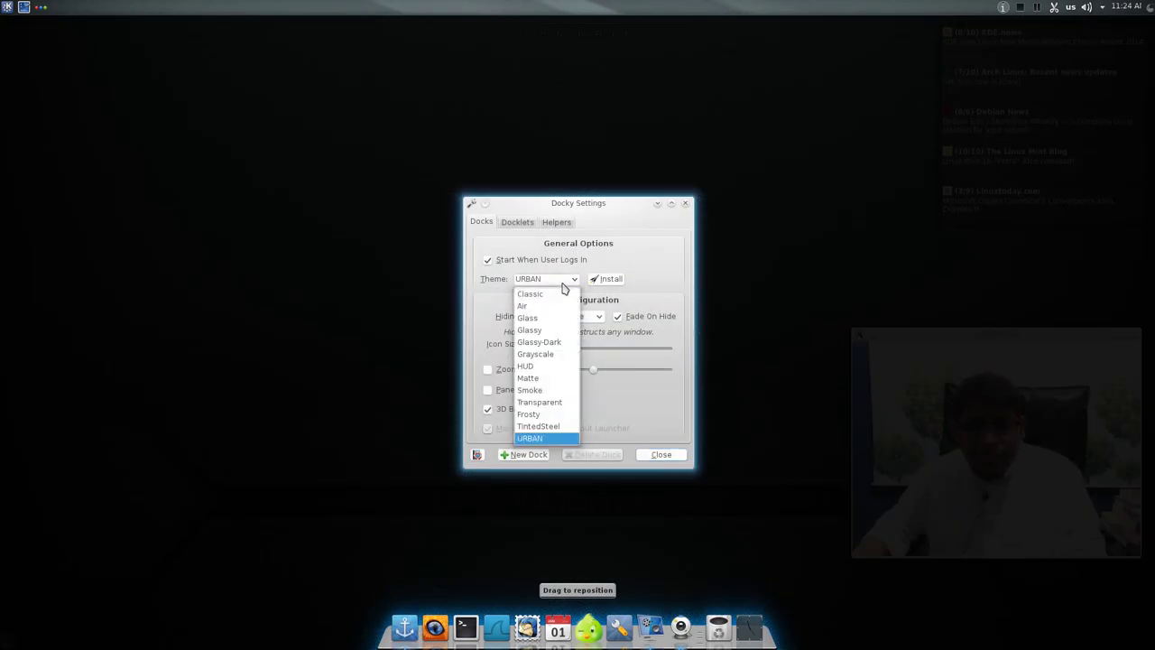
{"action": "left_click", "coordinate": [555, 416]}
{"action": "left_click", "coordinate": [684, 455]}
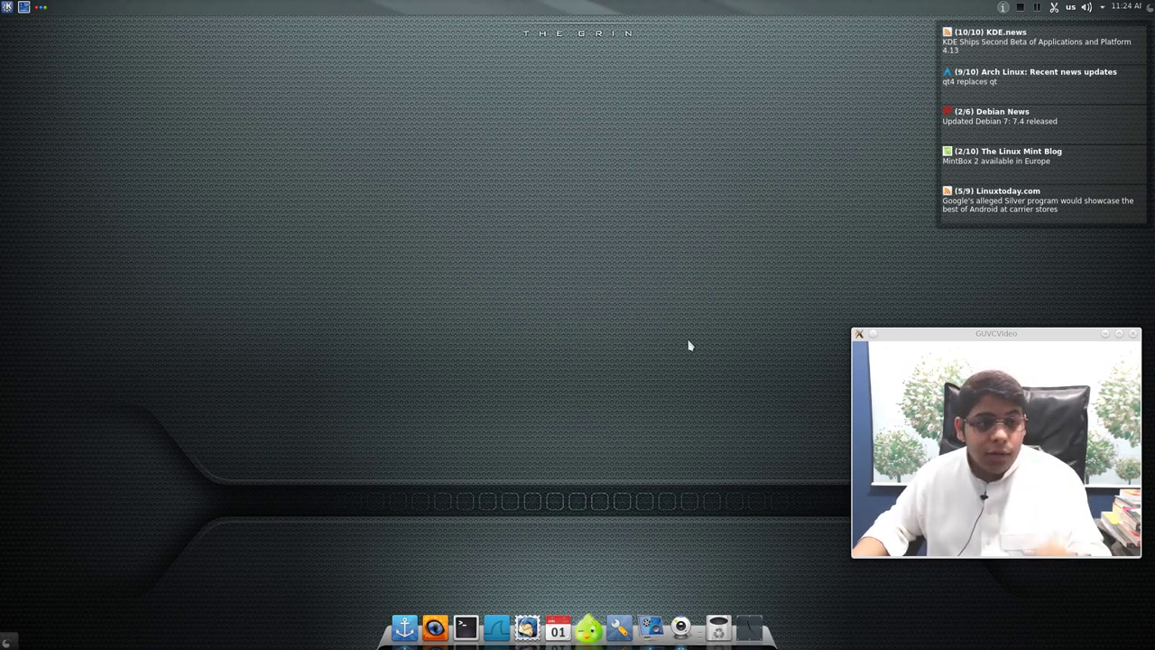
Step: Open System Settings and reposition its window around the desktop, leaving it clear of the webcam window
{"action": "left_click", "coordinate": [619, 627]}
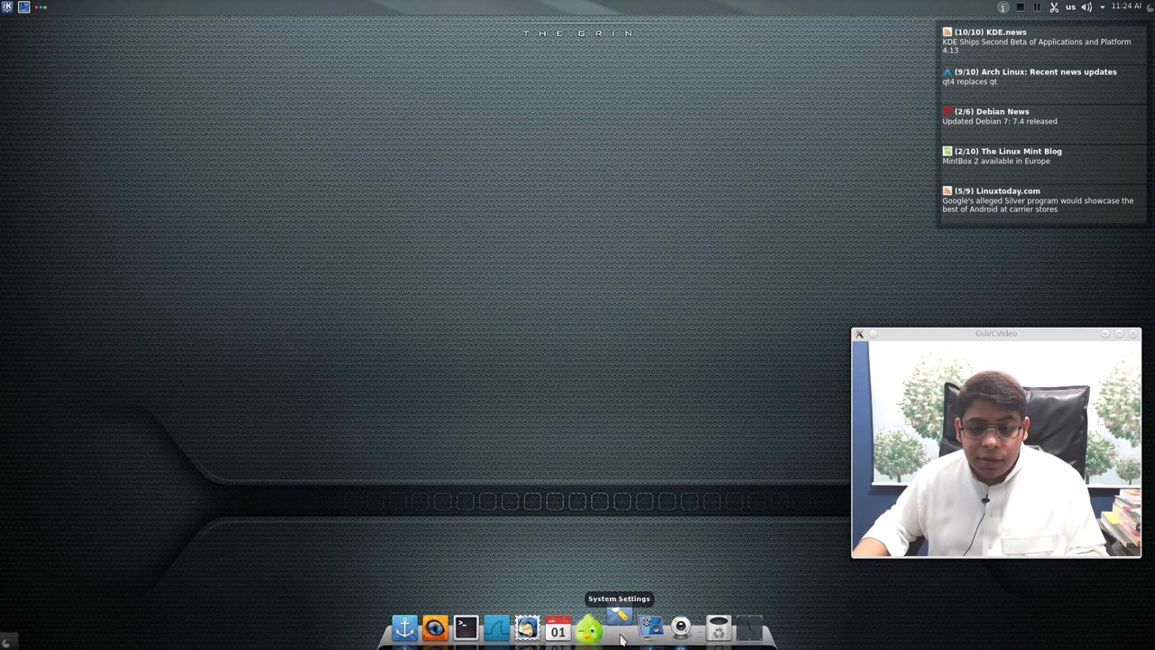
{"action": "left_click_drag", "start_coordinate": [378, 41], "coordinate": [535, 110]}
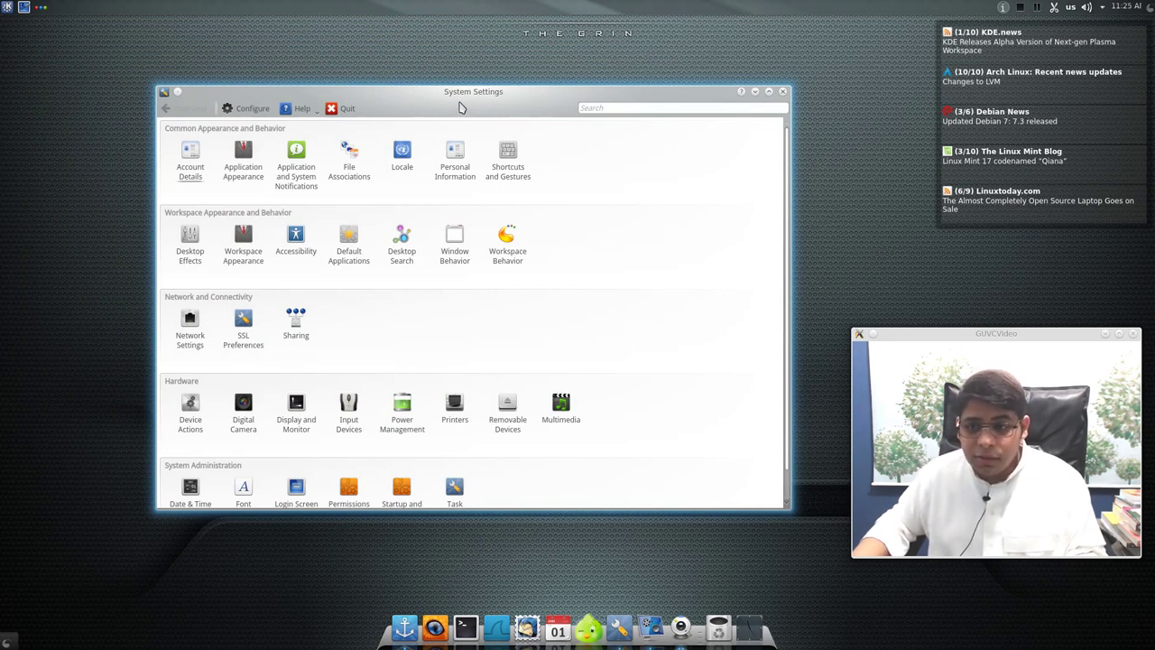
{"action": "left_click_drag", "start_coordinate": [433, 98], "coordinate": [912, 420]}
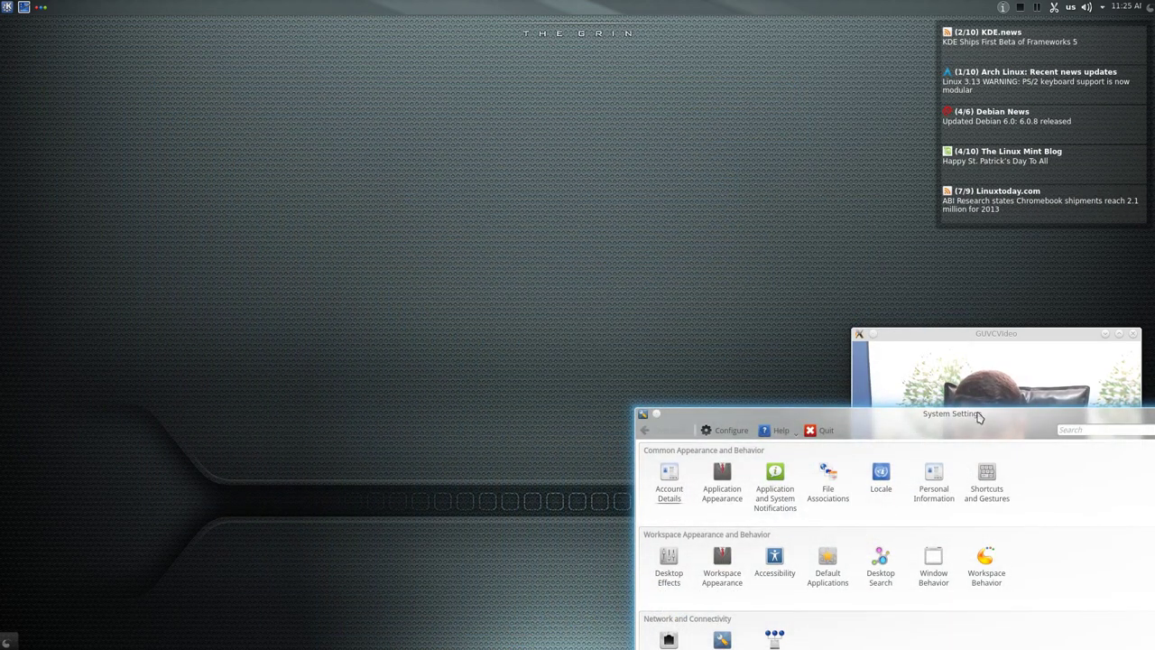
{"action": "left_click_drag", "start_coordinate": [982, 426], "coordinate": [447, 76]}
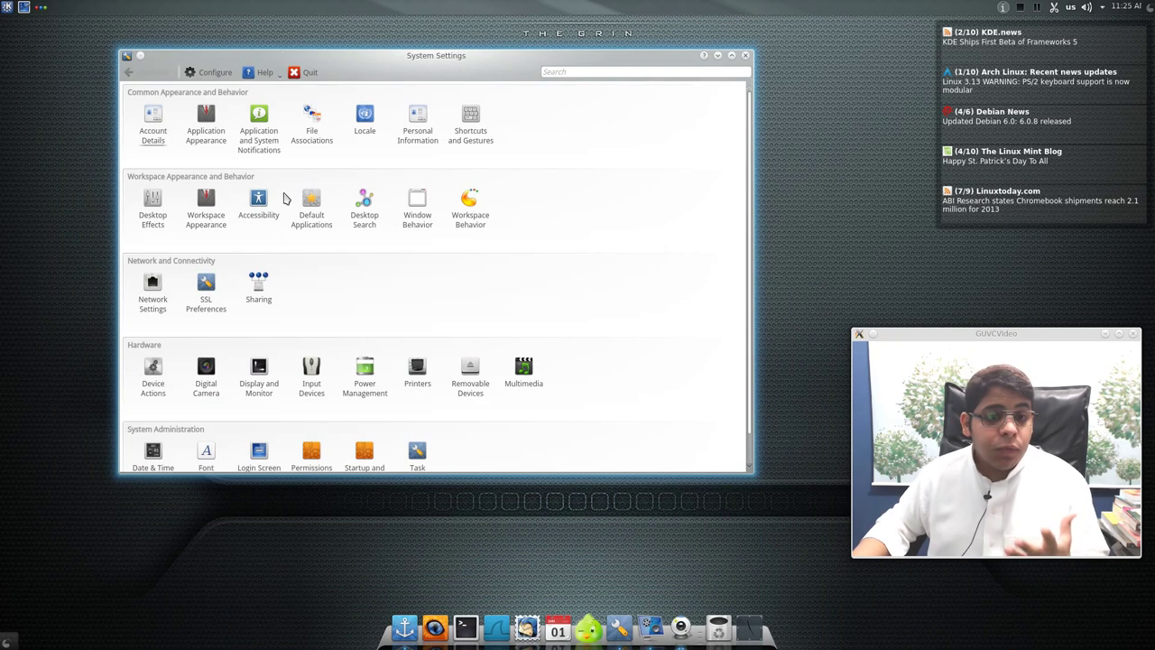
Step: Review the application appearance settings for widget style, the ElementaryLuna color scheme, icon themes and fonts
{"action": "left_click", "coordinate": [211, 133]}
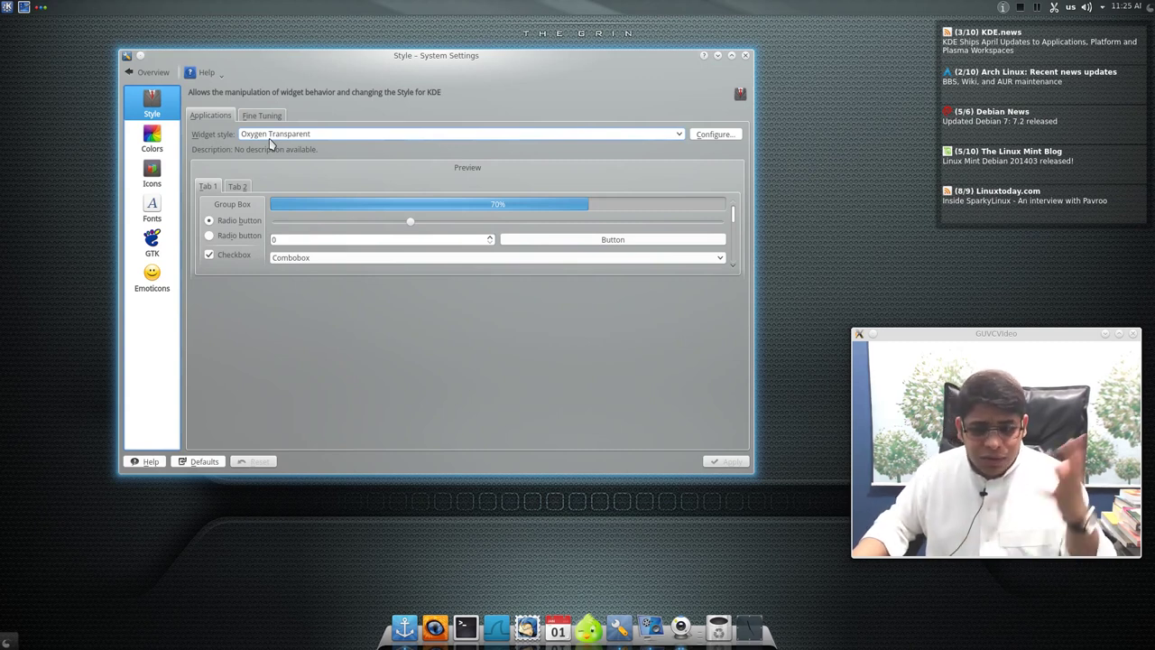
{"action": "left_click", "coordinate": [162, 139]}
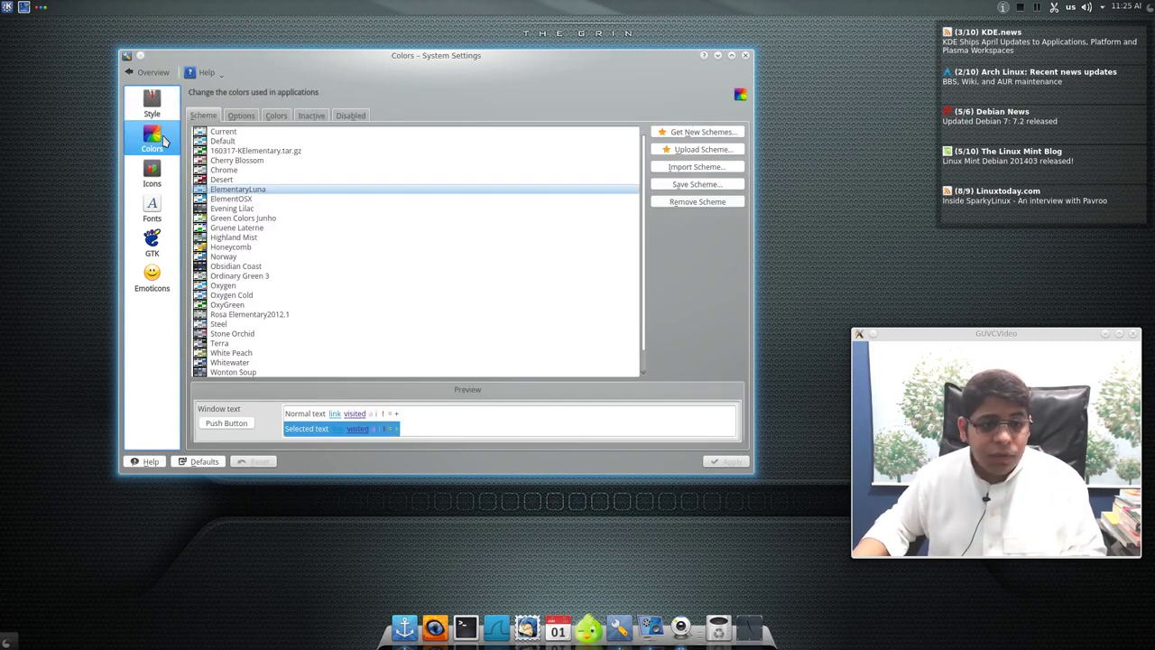
{"action": "left_click", "coordinate": [229, 190]}
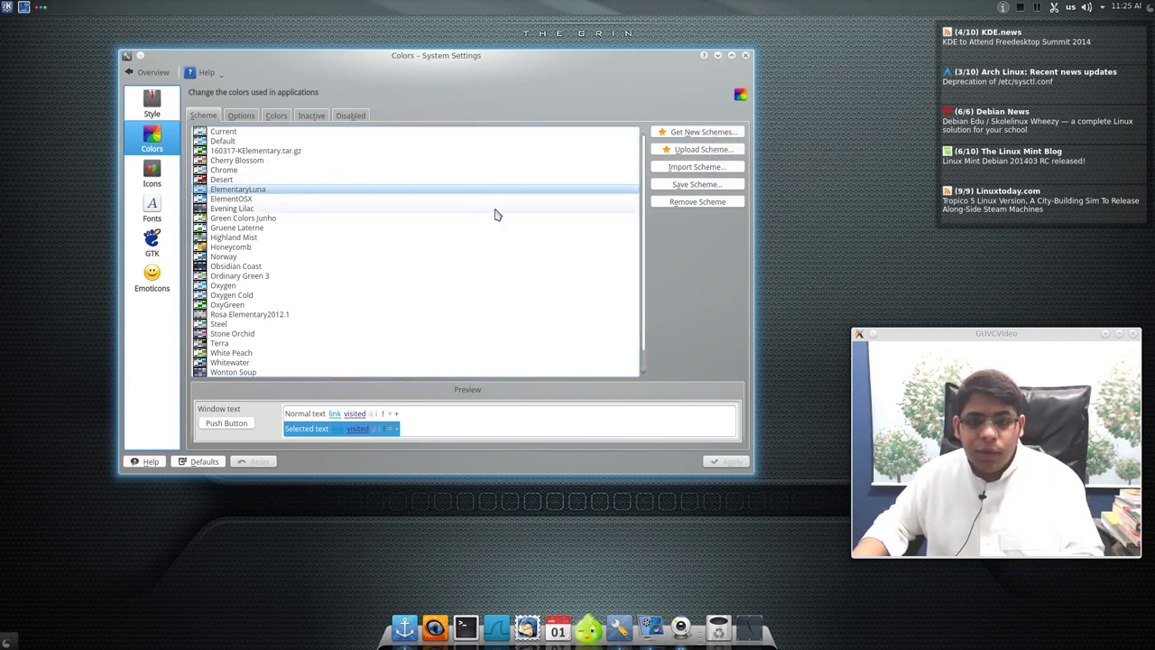
{"action": "left_click", "coordinate": [153, 174]}
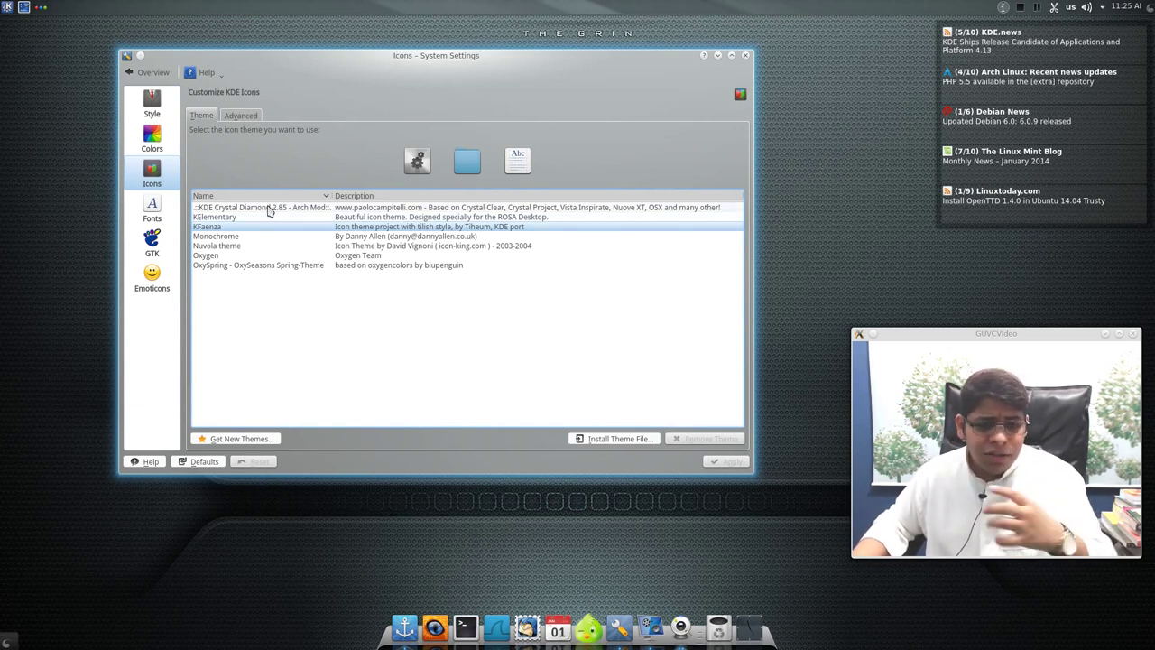
{"action": "left_click", "coordinate": [153, 217]}
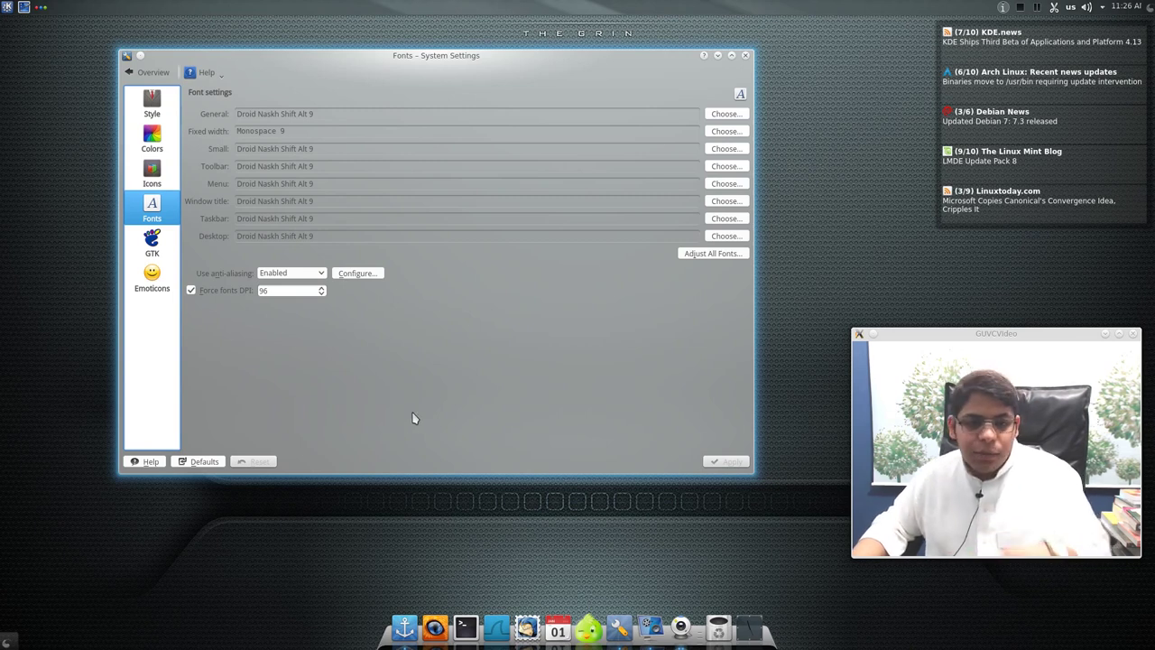
Step: Maximise the font settings window, restore its size and return to the settings overview
{"action": "left_click", "coordinate": [731, 55]}
{"action": "left_click", "coordinate": [1135, 20]}
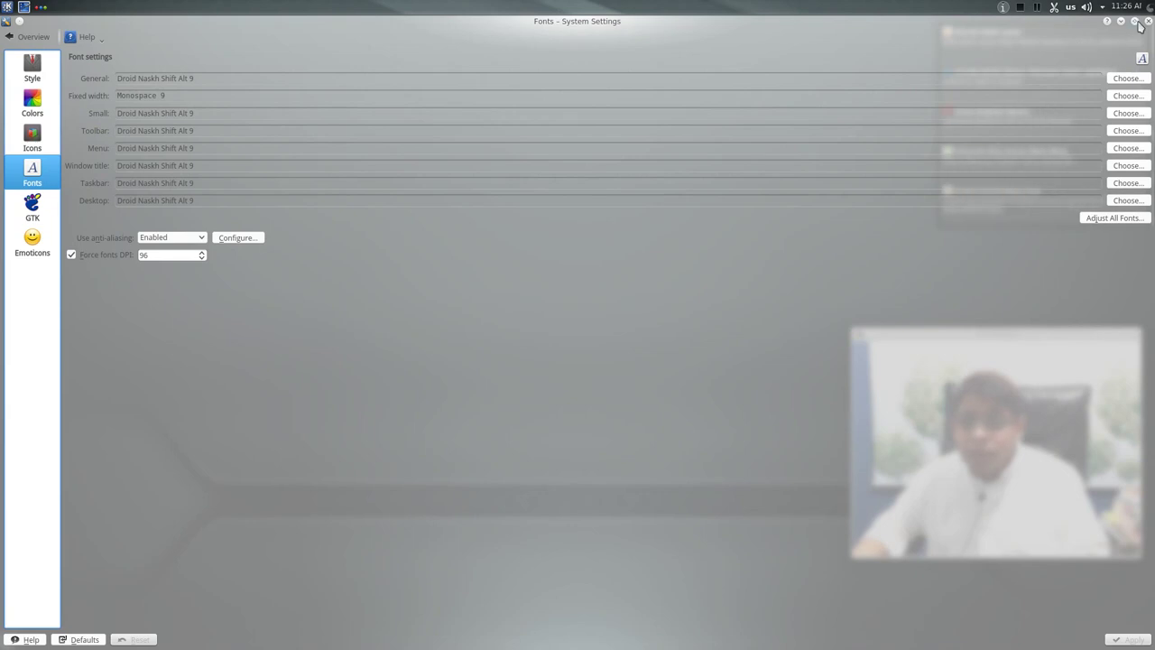
{"action": "left_click", "coordinate": [129, 72]}
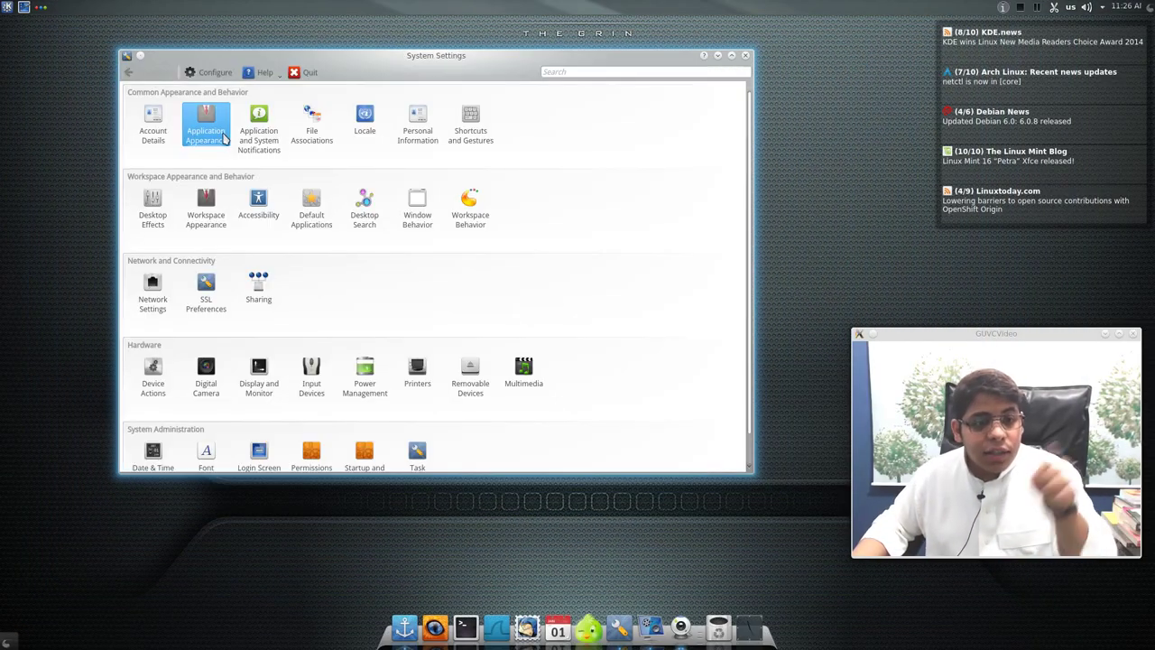
Step: Examine the window decorations and desktop themes in the workspace appearance settings, and close System Settings
{"action": "left_click", "coordinate": [205, 206]}
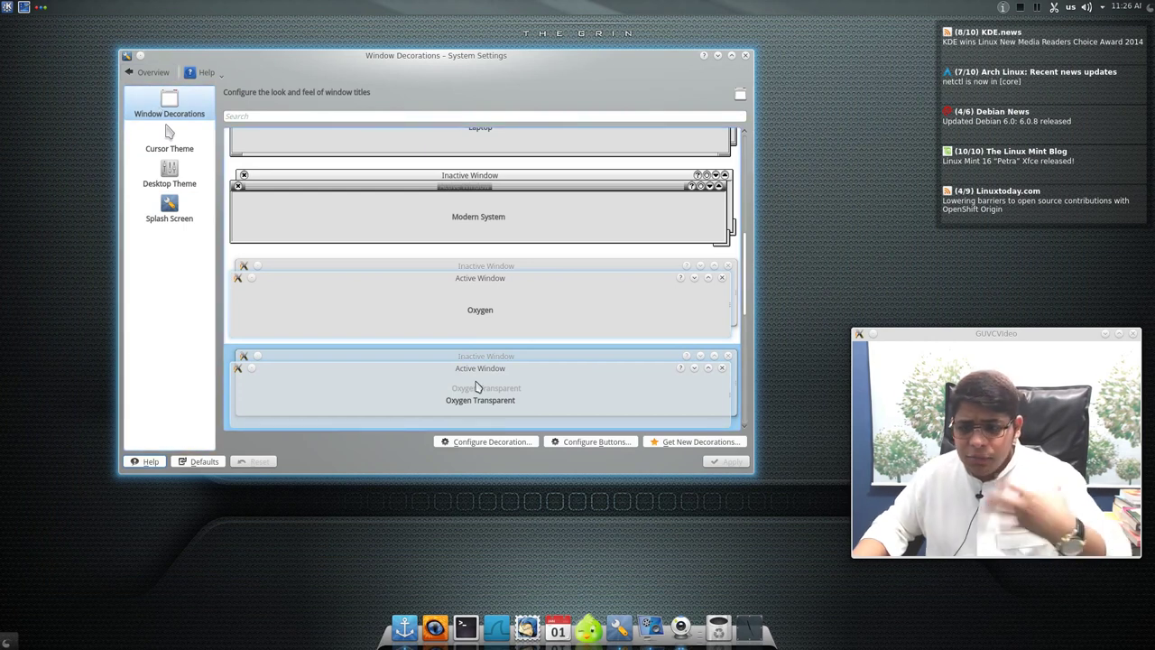
{"action": "left_click", "coordinate": [175, 186]}
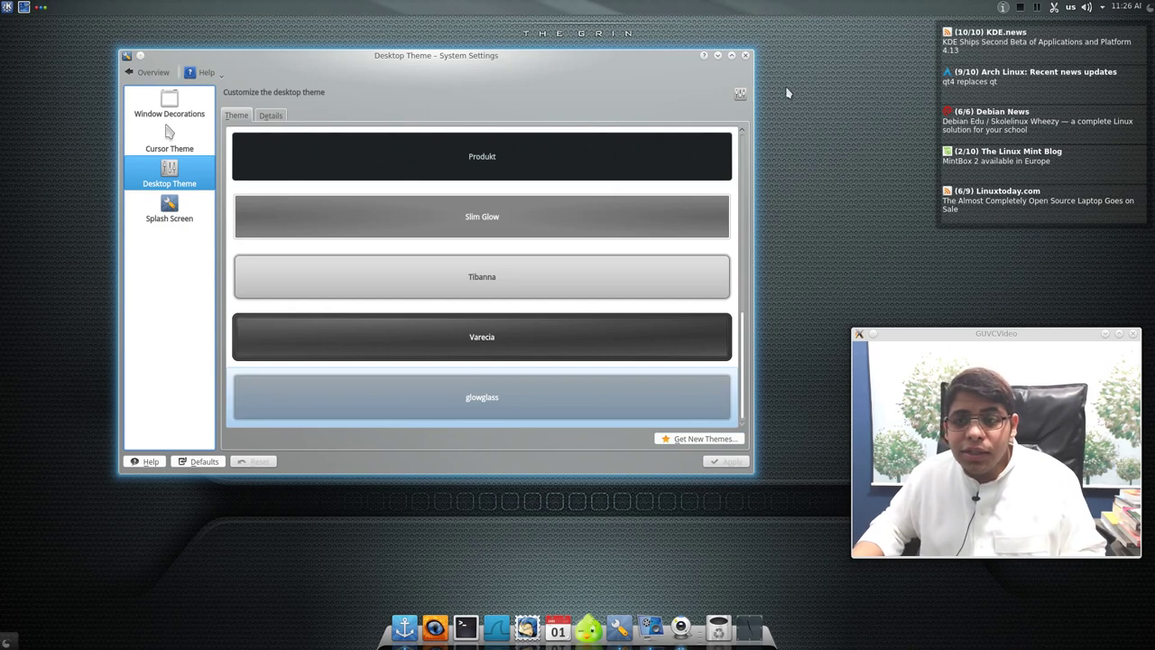
{"action": "left_click", "coordinate": [745, 55]}
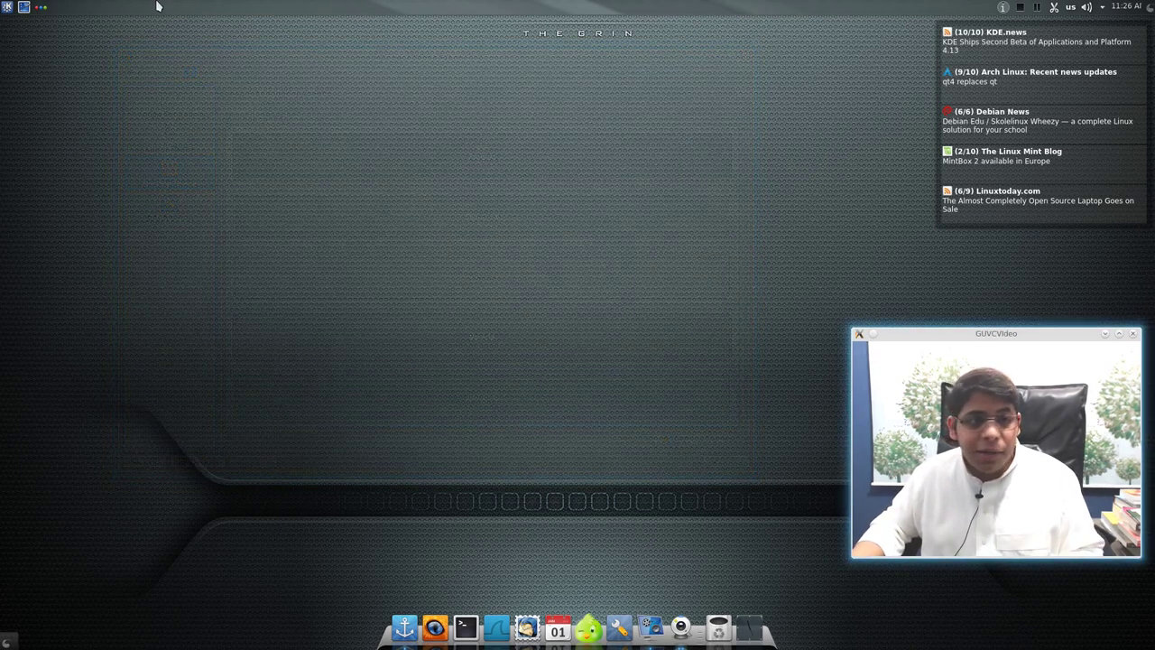
Step: Search the application launcher for "tele" and launch Telegram
{"action": "left_click", "coordinate": [5, 8]}
{"action": "type", "text": "tele"}
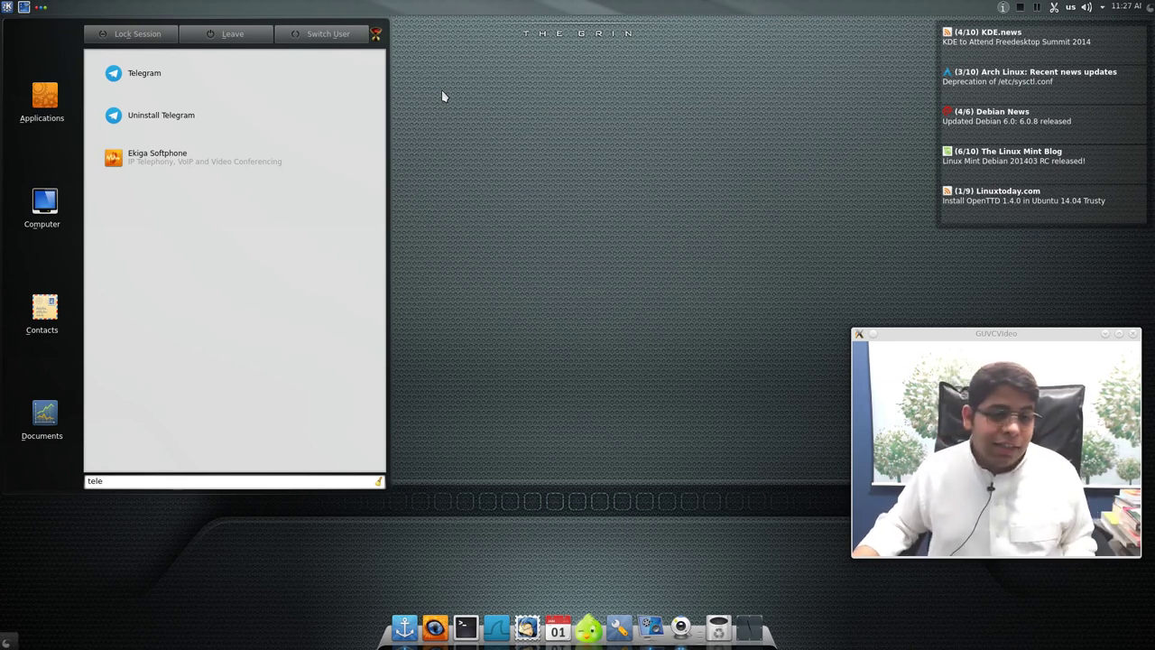
{"action": "key", "text": "Return"}
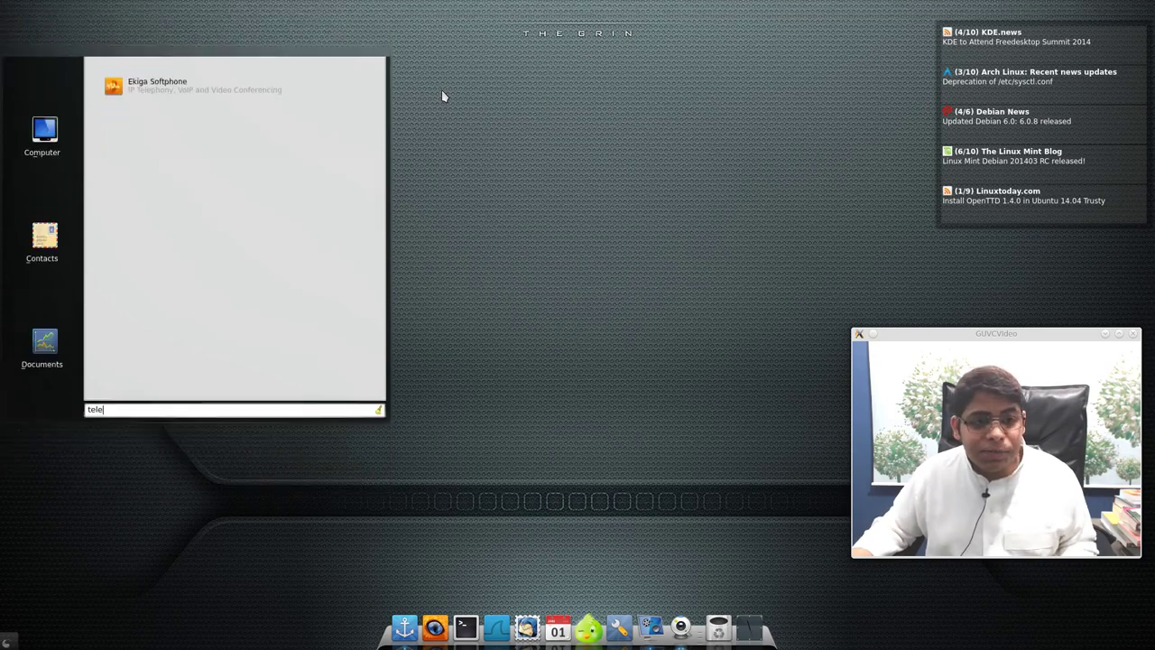